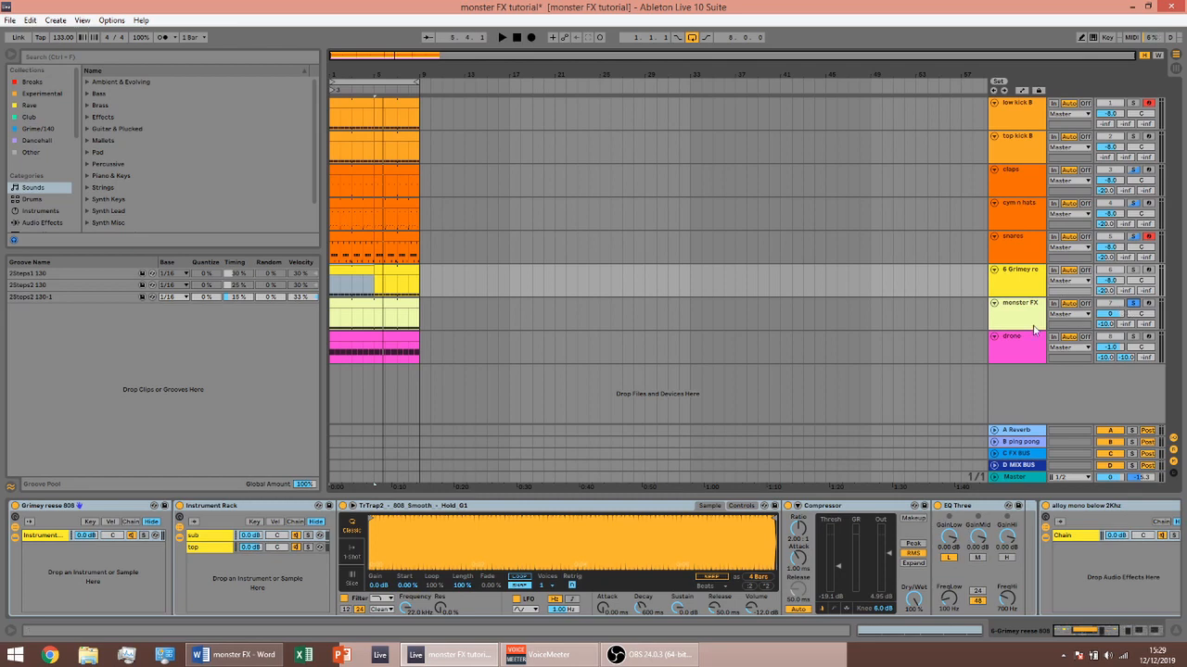
# Insert a new MIDI track directly below the monster FX track and give it the same pale yellow colour
pyautogui.click(1031, 324)
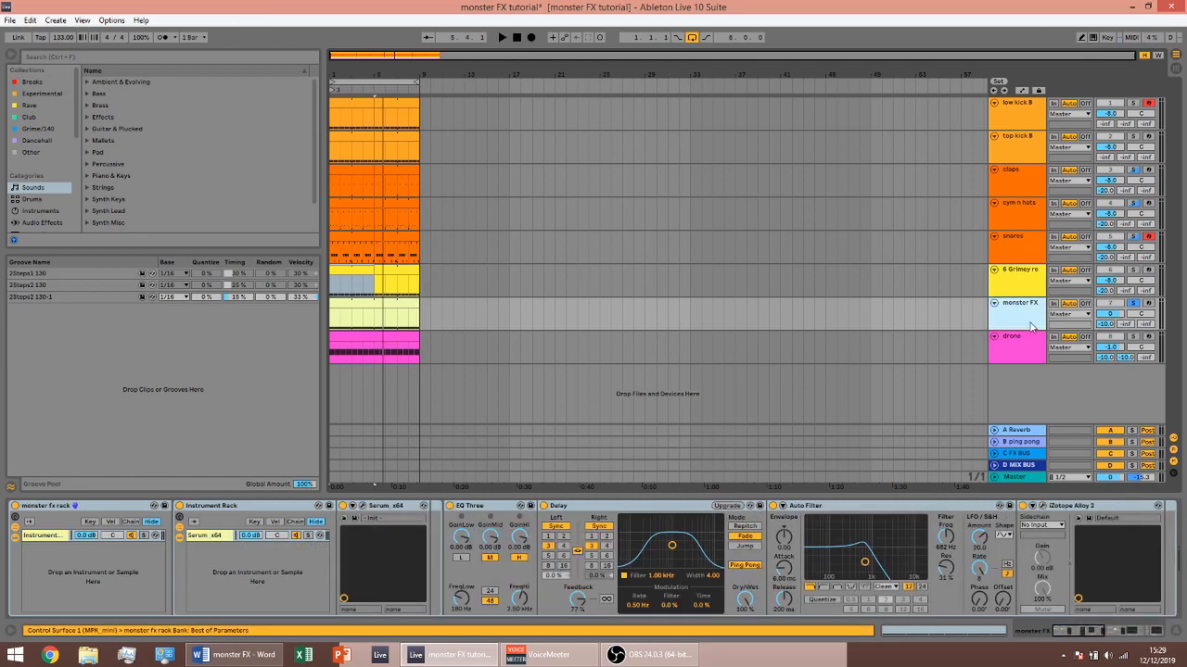
pyautogui.hotkey('ctrl', 'shift', 't')
pyautogui.rightClick(1027, 353)
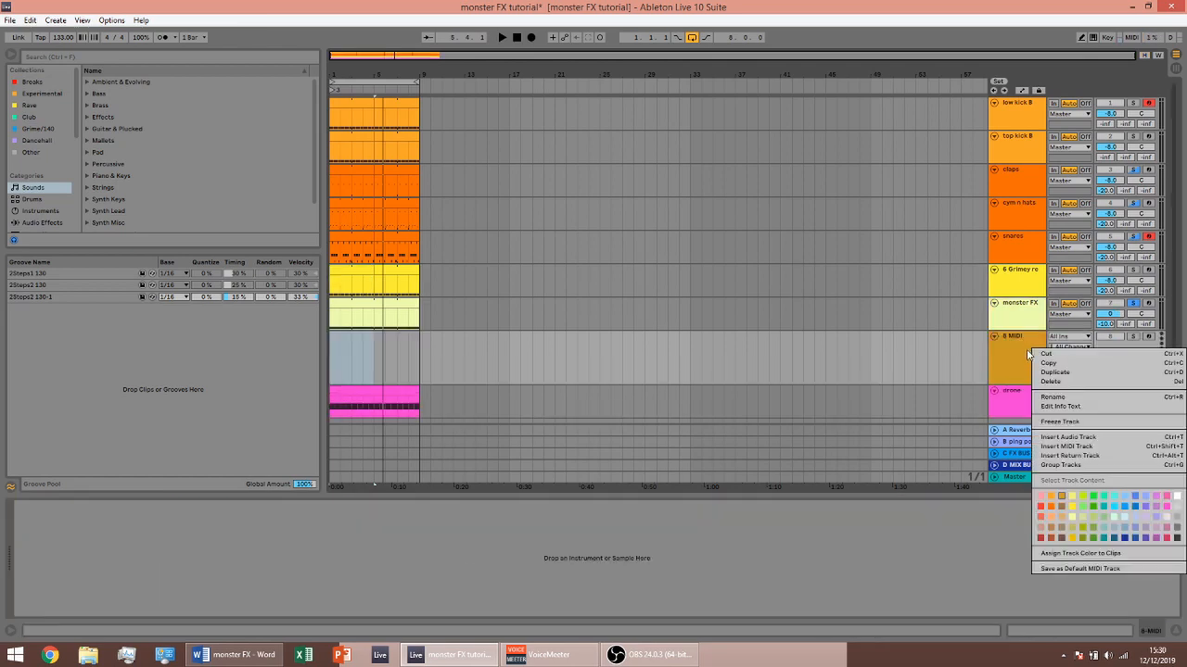
pyautogui.click(1071, 517)
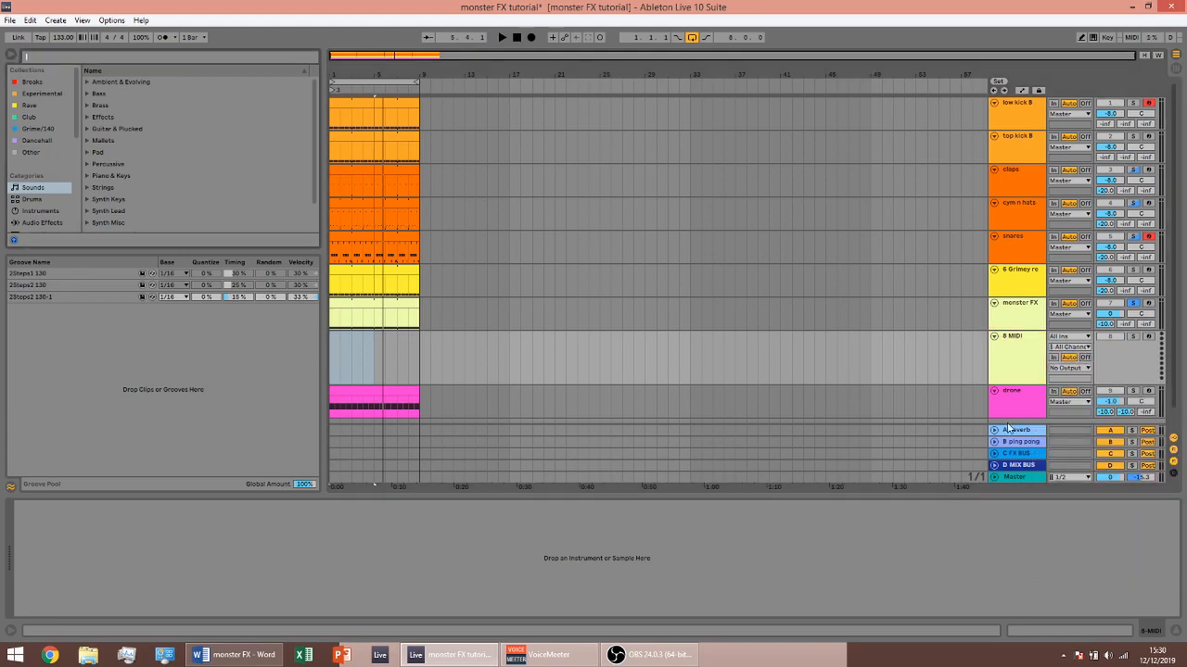
# Find the Serum_x64 plug-in by searching for serum and load it onto the new MIDI track
pyautogui.write('serum')
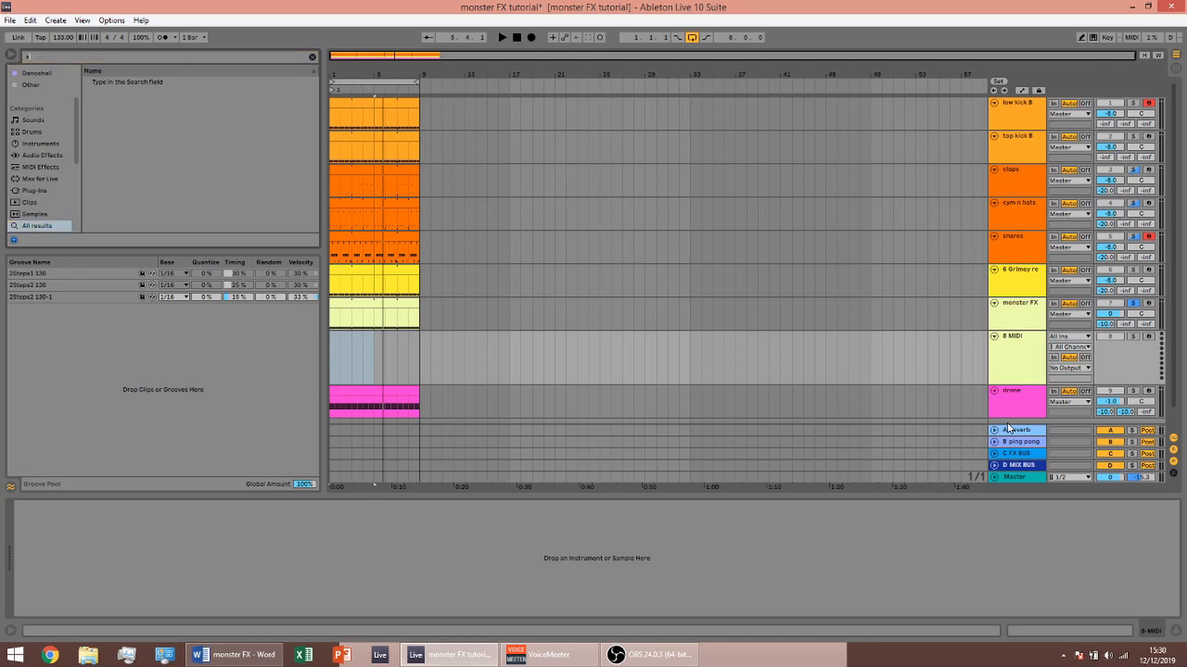
pyautogui.click(46, 190)
pyautogui.moveTo(115, 86); pyautogui.dragTo(385, 360)
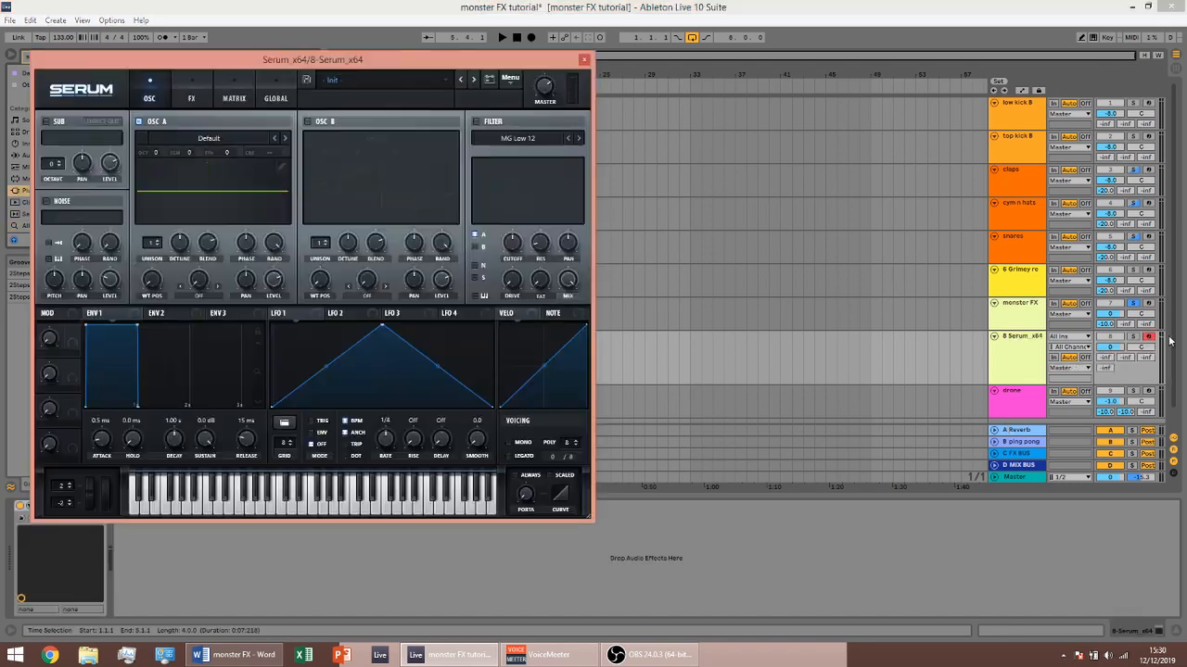
# Set the Serum track's volume to -7 dB and solo the track
pyautogui.click(1116, 351)
pyautogui.write('-7')
pyautogui.press('Return')
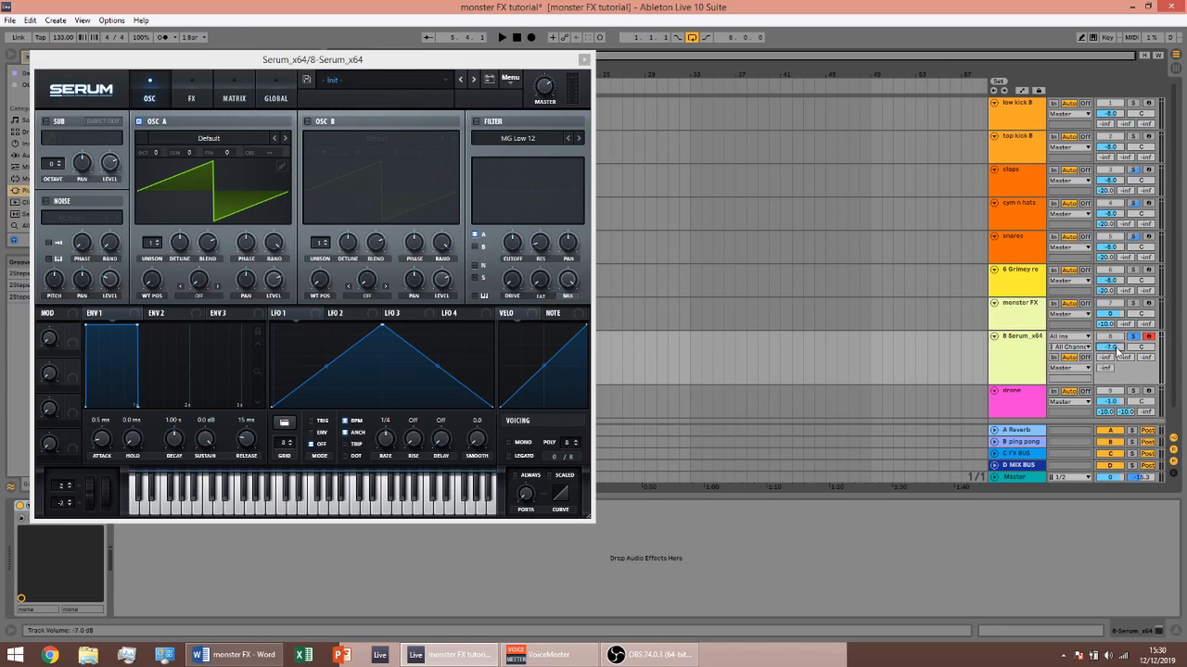
# Move the Serum window clear of the arrangement and shift the MIDI clips from the monster FX track onto the Serum track
pyautogui.moveTo(312, 60); pyautogui.dragTo(823, 39)
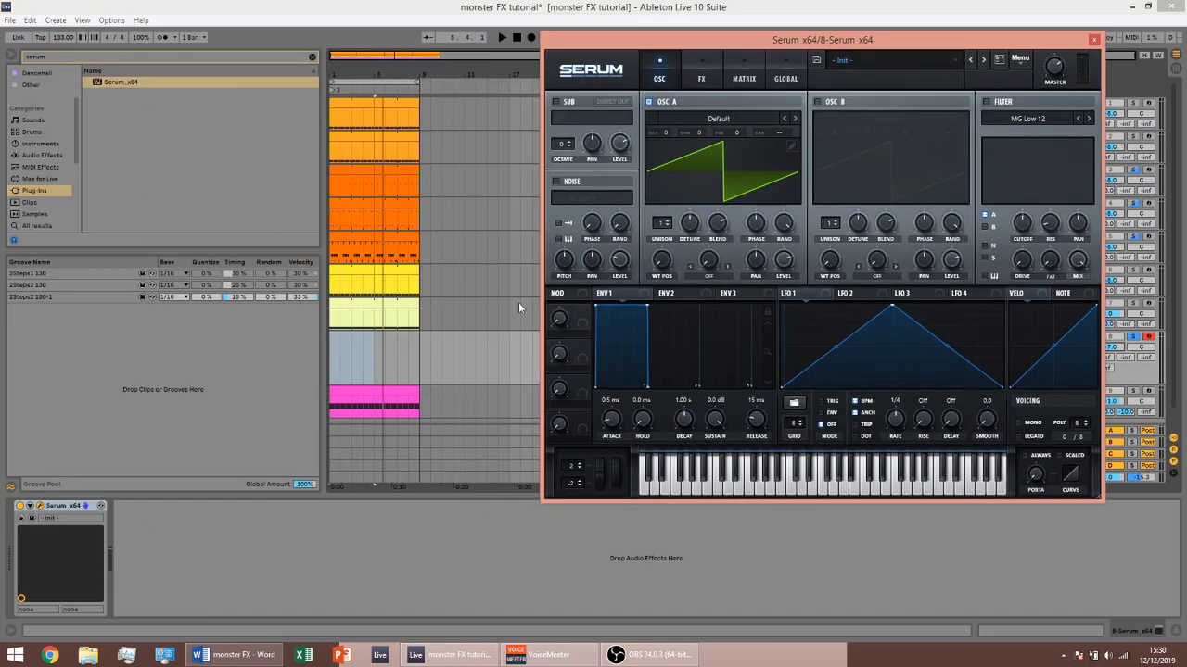
pyautogui.click(399, 303)
pyautogui.click(373, 302)
pyautogui.moveTo(372, 303); pyautogui.dragTo(372, 365)
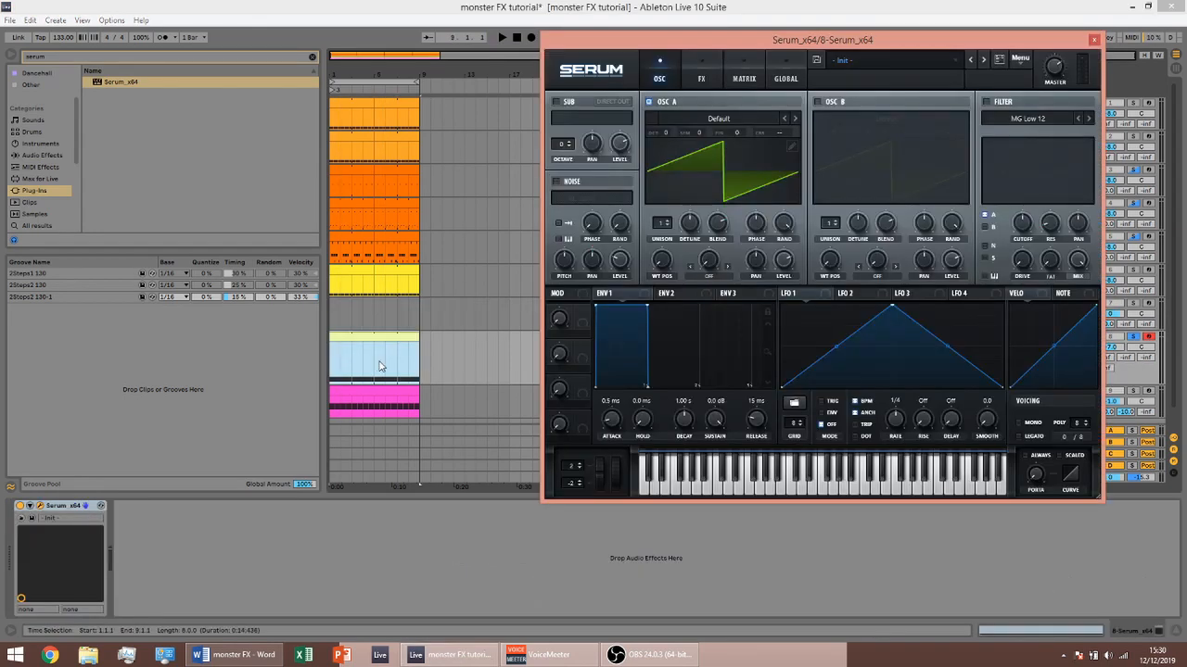
# Load the Spectral wavetable Monster 1 [SL] into oscillator A and audition it with the clip
pyautogui.click(704, 118)
pyautogui.moveTo(712, 160)
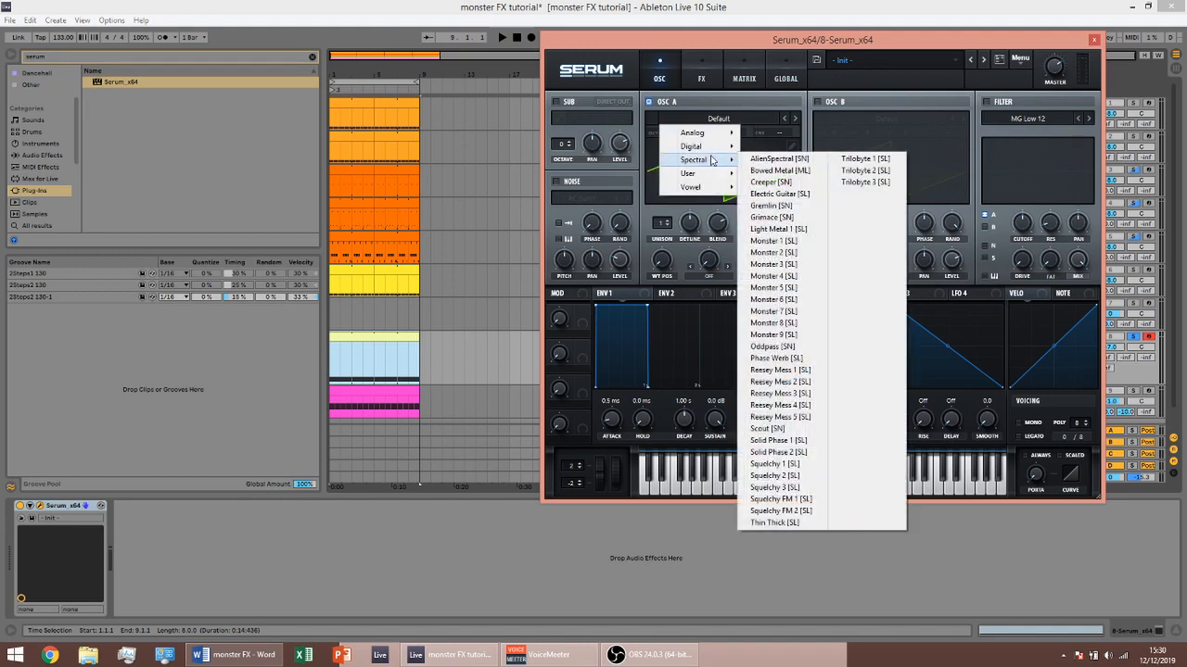
pyautogui.click(789, 243)
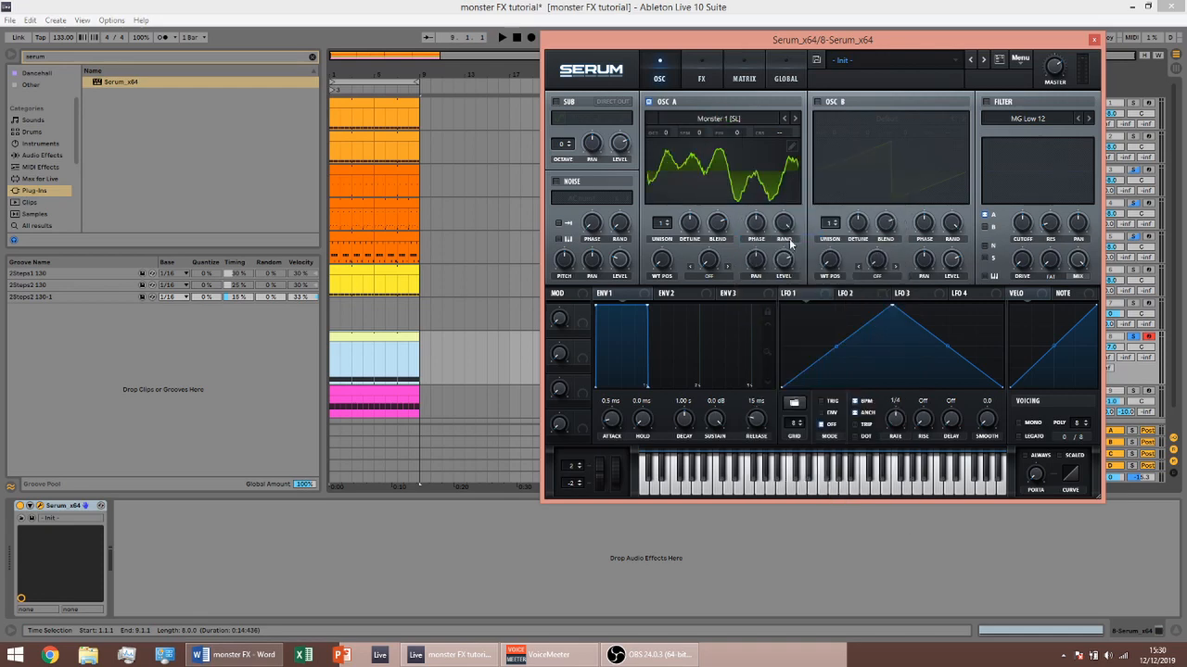
pyautogui.press('space')
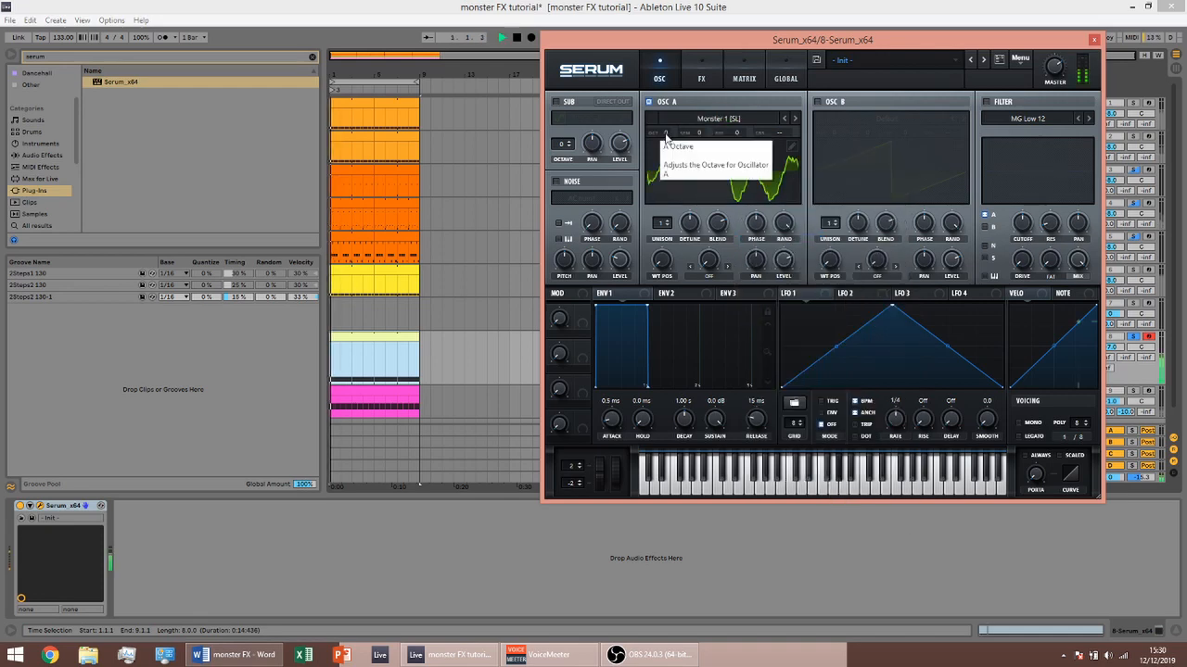
pyautogui.press('space')
# Lower oscillator A's octave to -1 and audition the pitch with the clip
pyautogui.moveTo(664, 133); pyautogui.dragTo(671, 176)
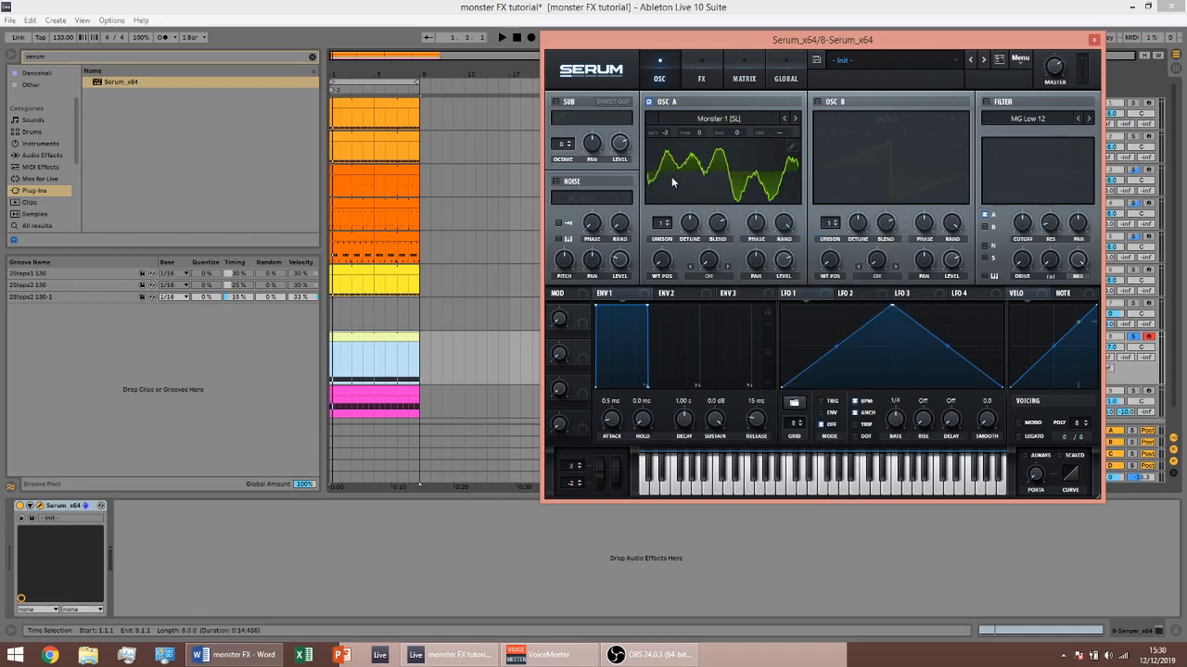
pyautogui.press('space')
pyautogui.moveTo(664, 133); pyautogui.dragTo(670, 156)
pyautogui.press('space')
pyautogui.press('space')
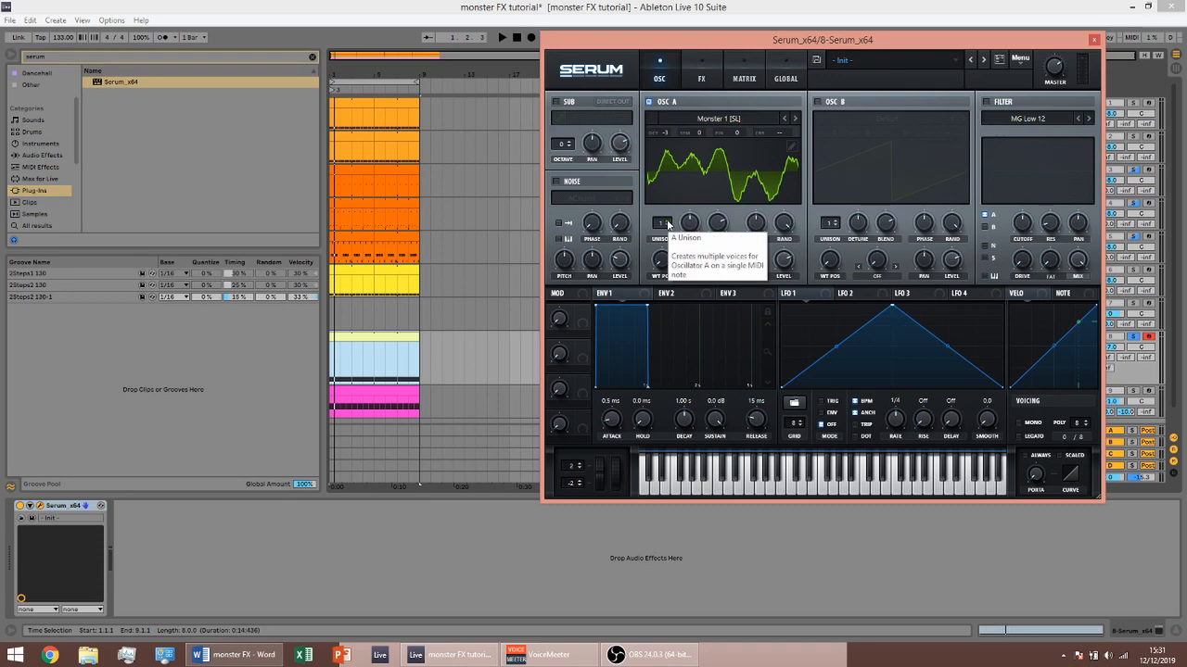
# Set oscillator A to 7 unison voices and raise the envelope 1 attack to 29 ms
pyautogui.moveTo(666, 223); pyautogui.dragTo(669, 162)
pyautogui.press('space')
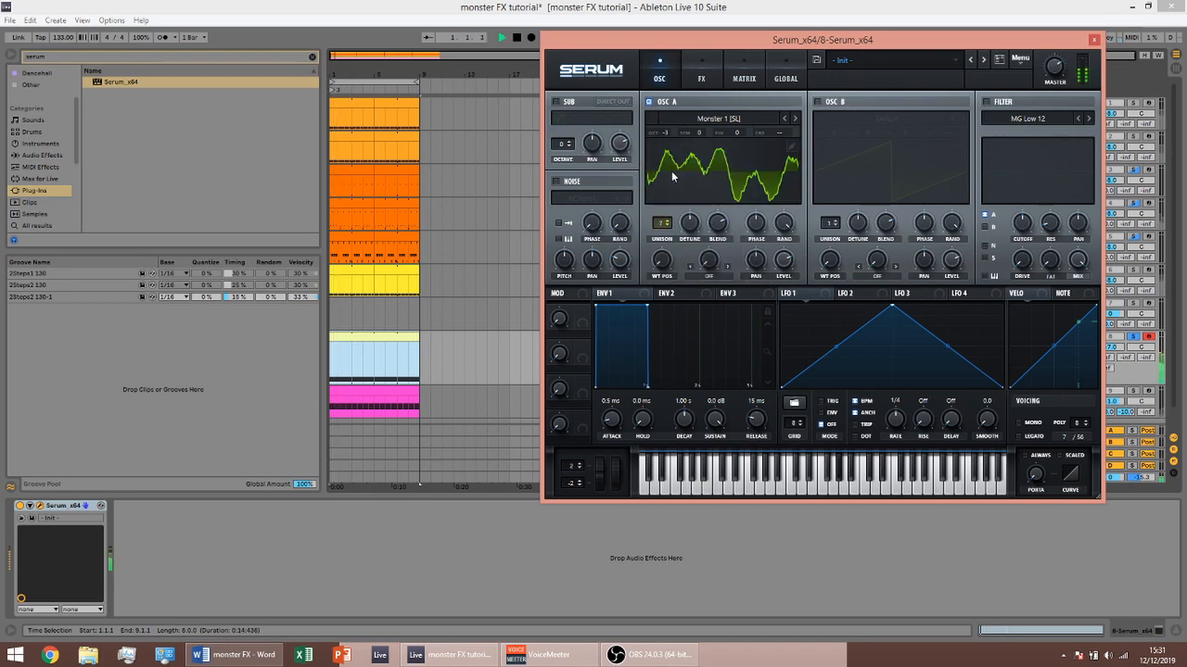
pyautogui.press('space')
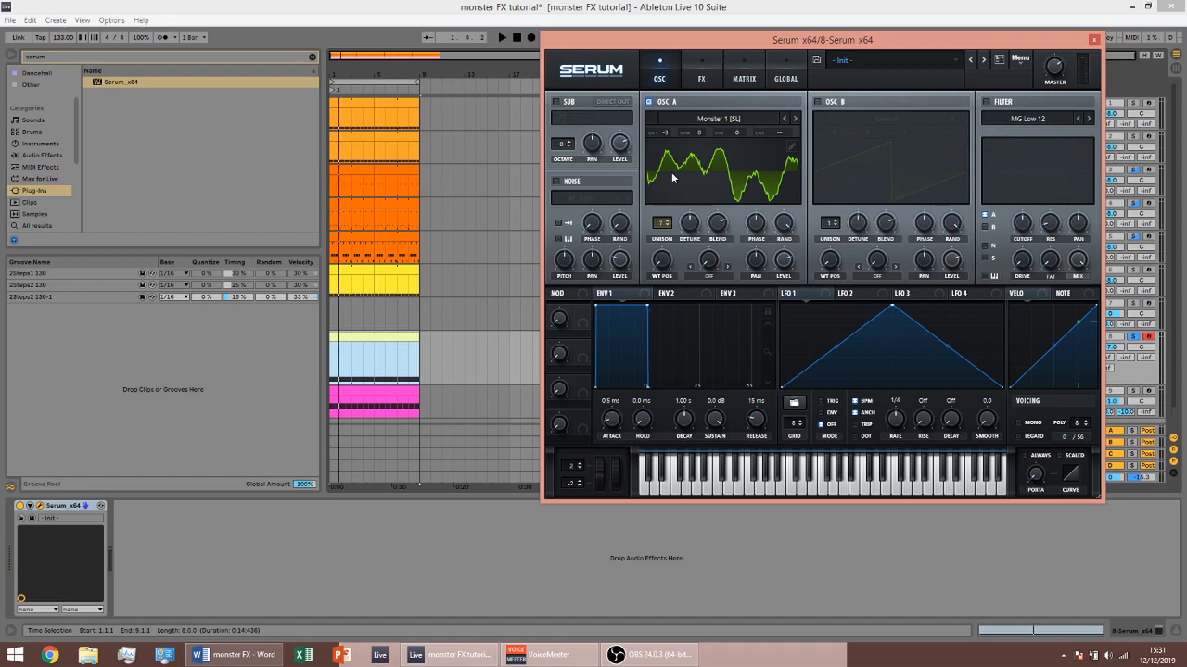
pyautogui.moveTo(618, 427); pyautogui.dragTo(618, 406)
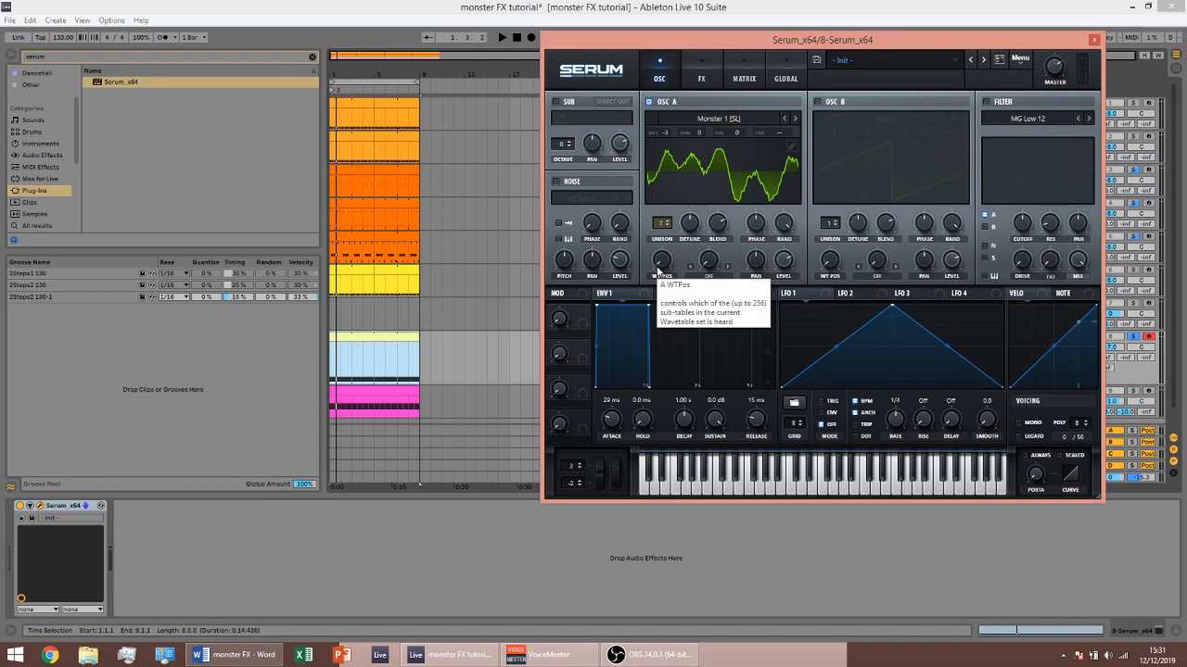
# Set LFO 1 to ENV mode with a 2 bar rate and assign it to oscillator A's wavetable position
pyautogui.click(123, 353)
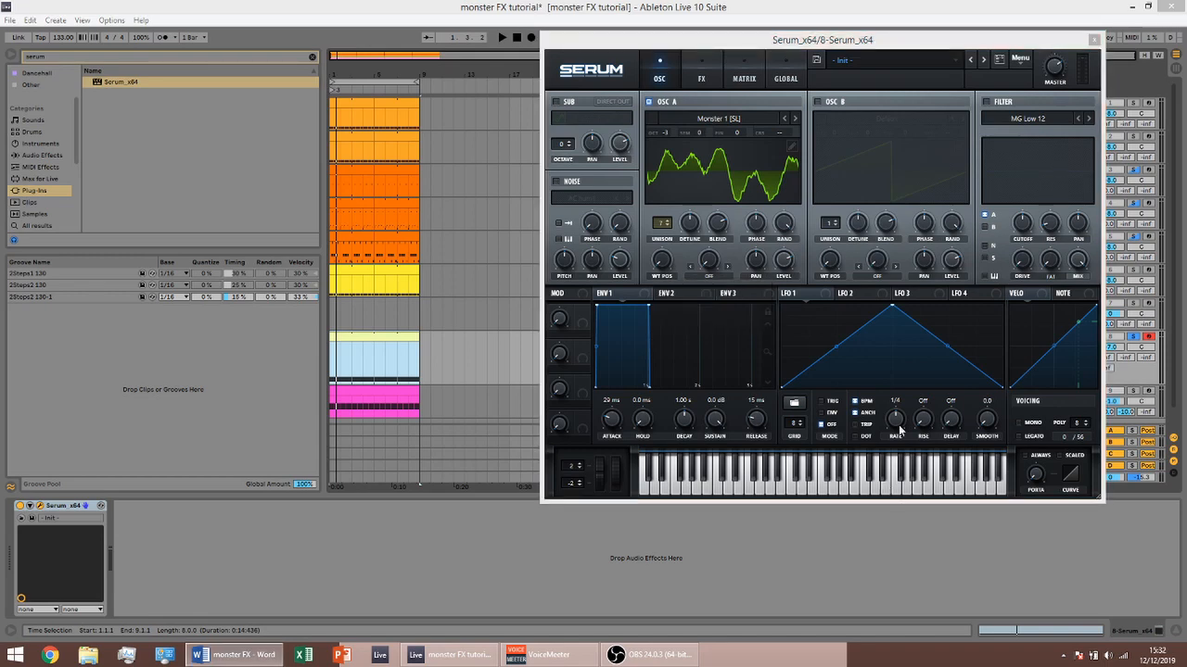
pyautogui.click(827, 413)
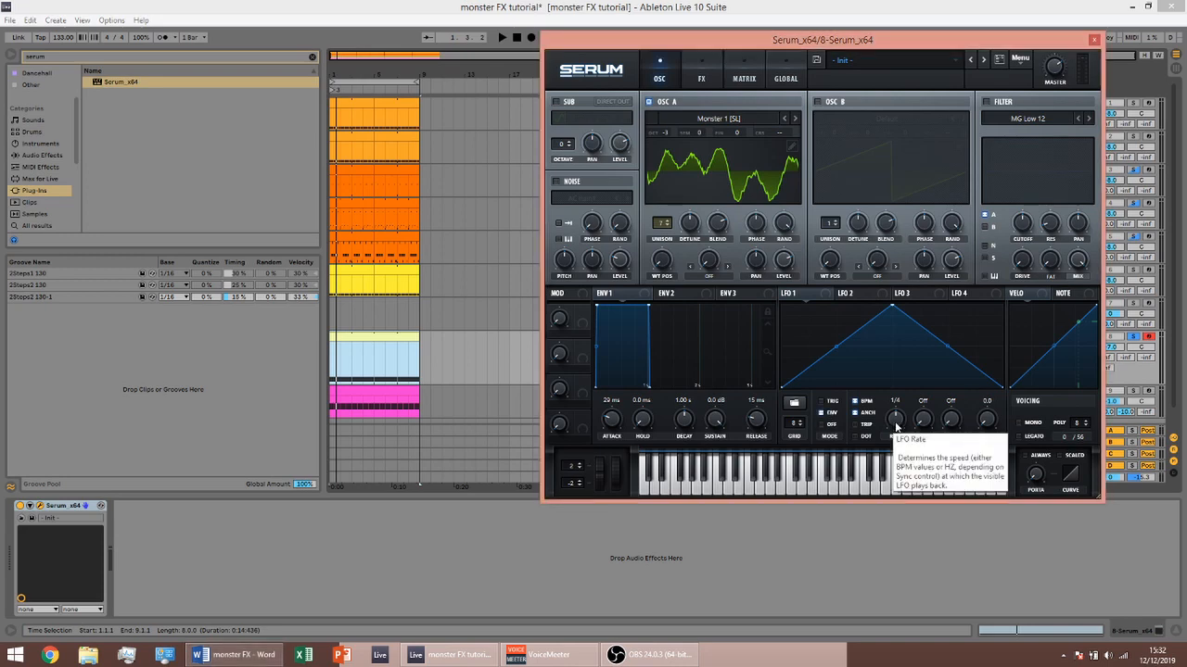
pyautogui.moveTo(894, 427); pyautogui.dragTo(903, 440)
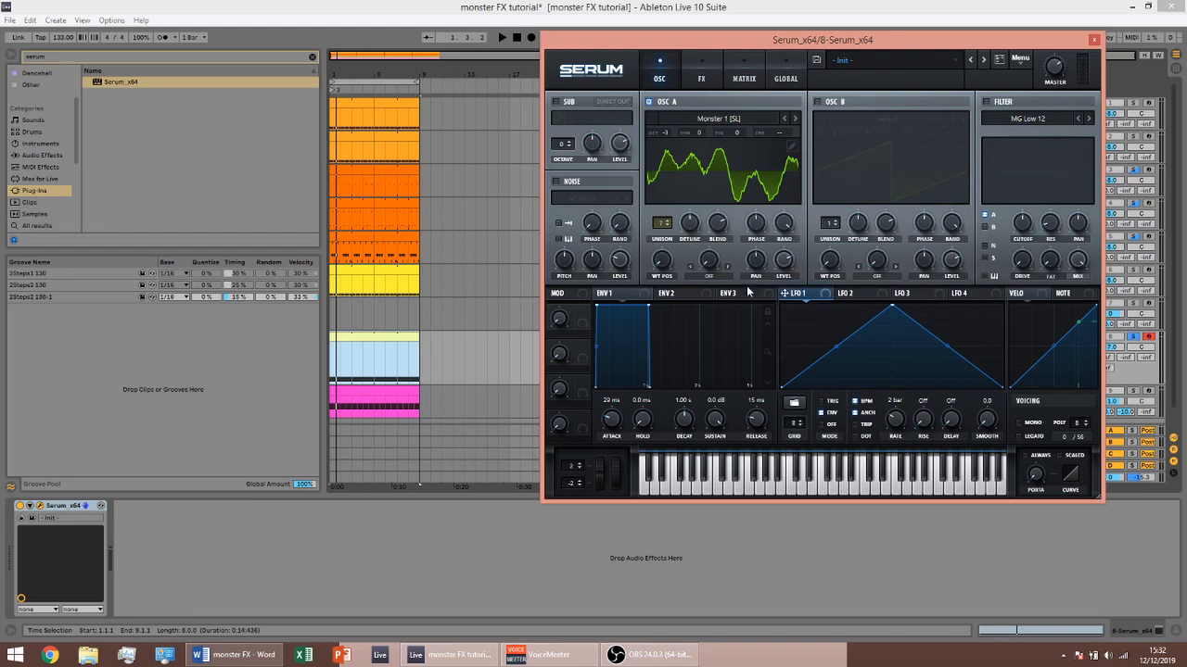
pyautogui.moveTo(747, 292); pyautogui.dragTo(656, 285)
pyautogui.press('space')
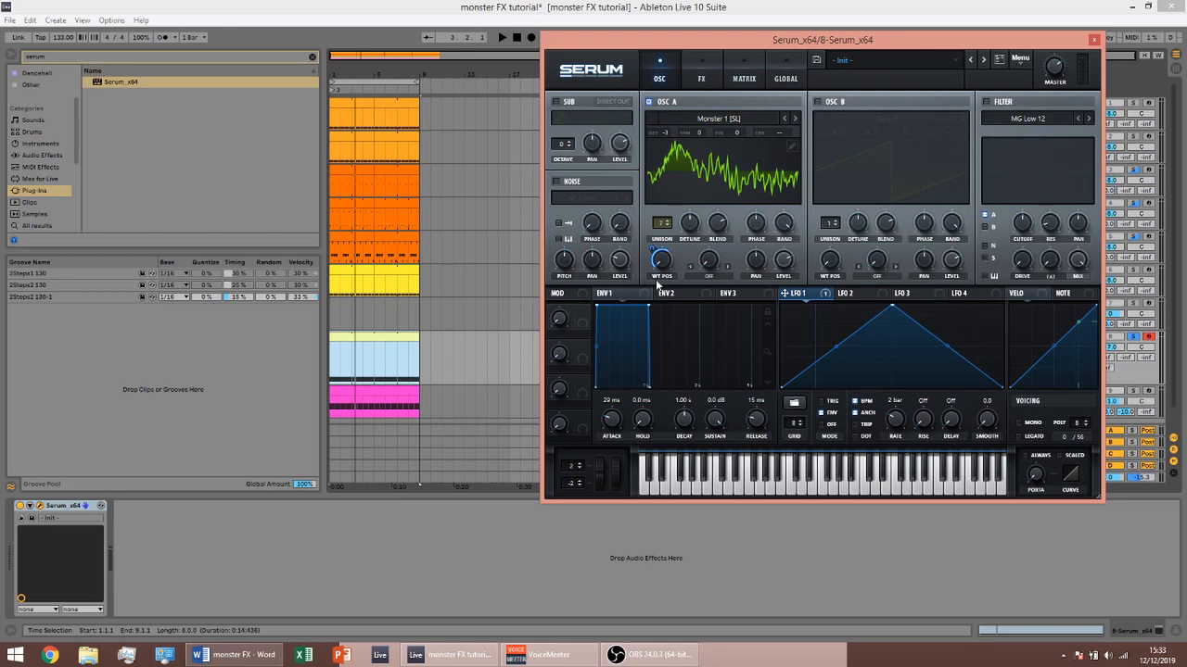
# Enable the MG Low 12 filter with a lowered cutoff and modulate that cutoff with LFO 1 during playback
pyautogui.click(995, 105)
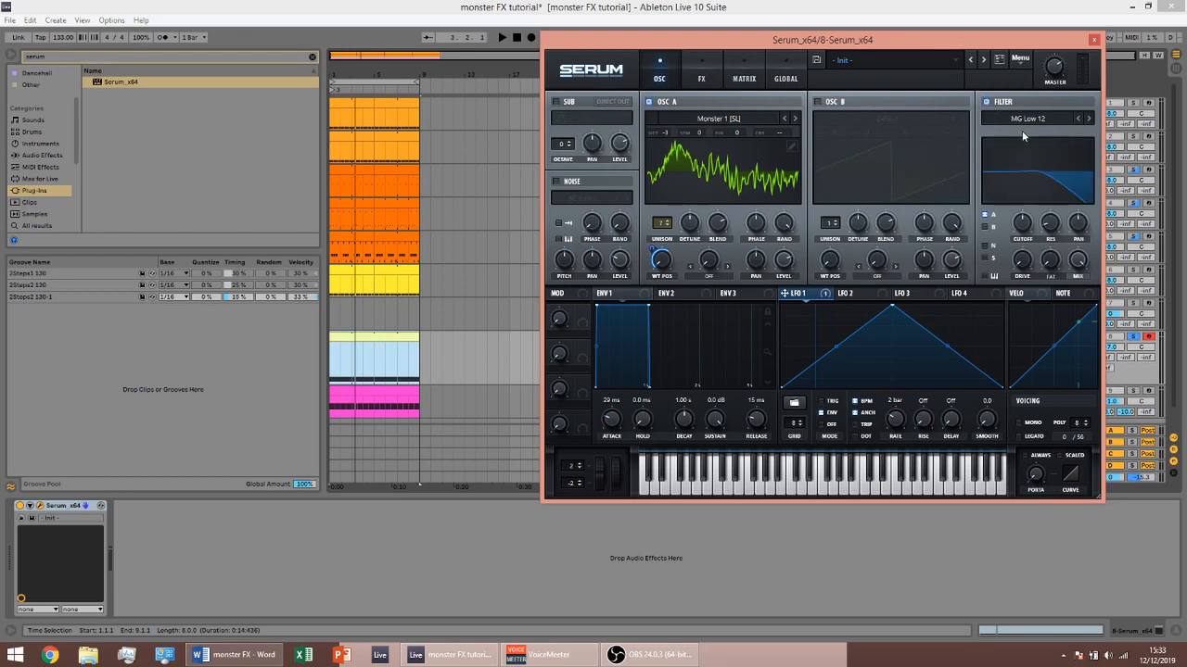
pyautogui.moveTo(1022, 225); pyautogui.dragTo(1015, 256)
pyautogui.press('space')
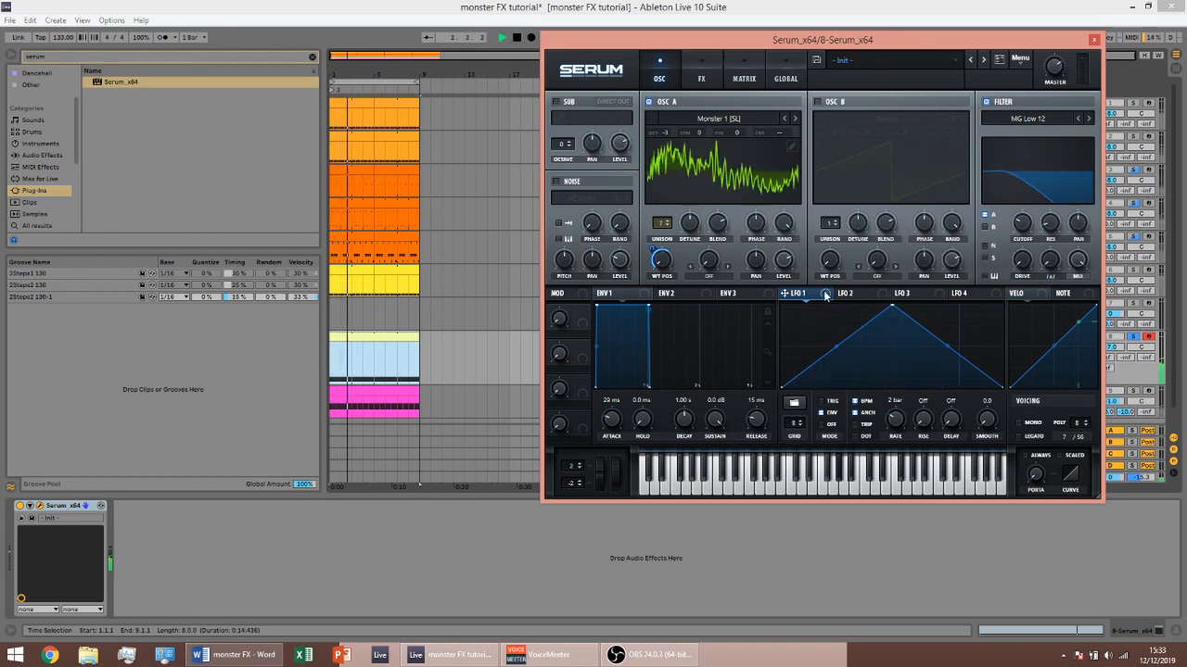
pyautogui.moveTo(784, 293); pyautogui.dragTo(1013, 238)
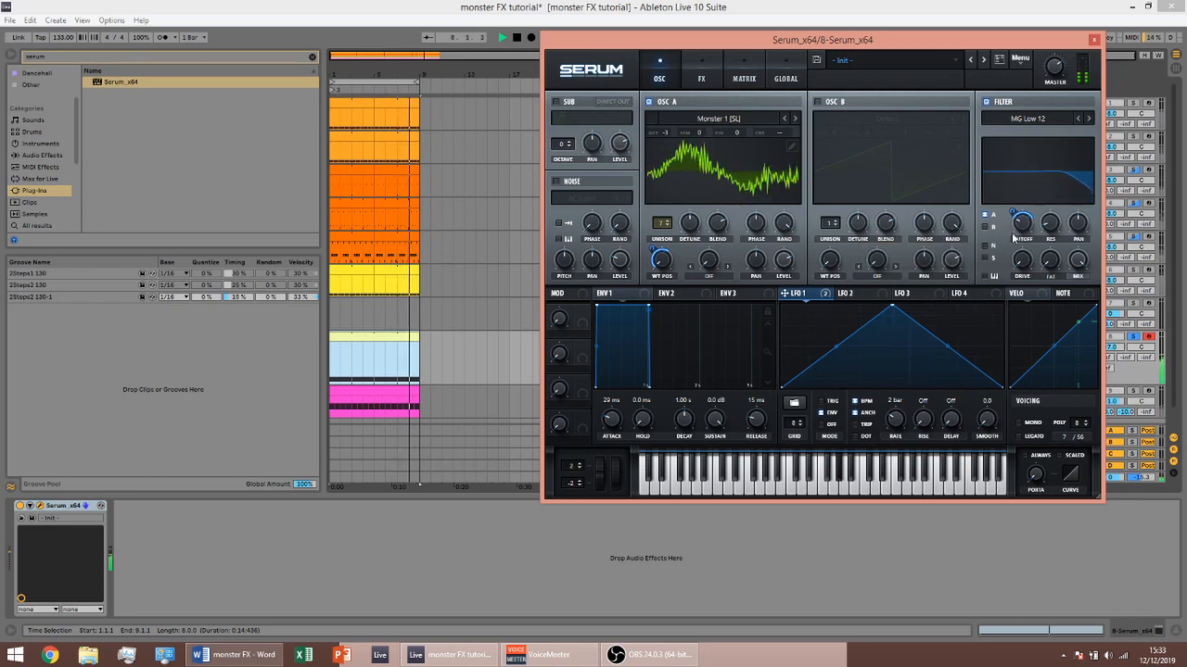
pyautogui.press('space')
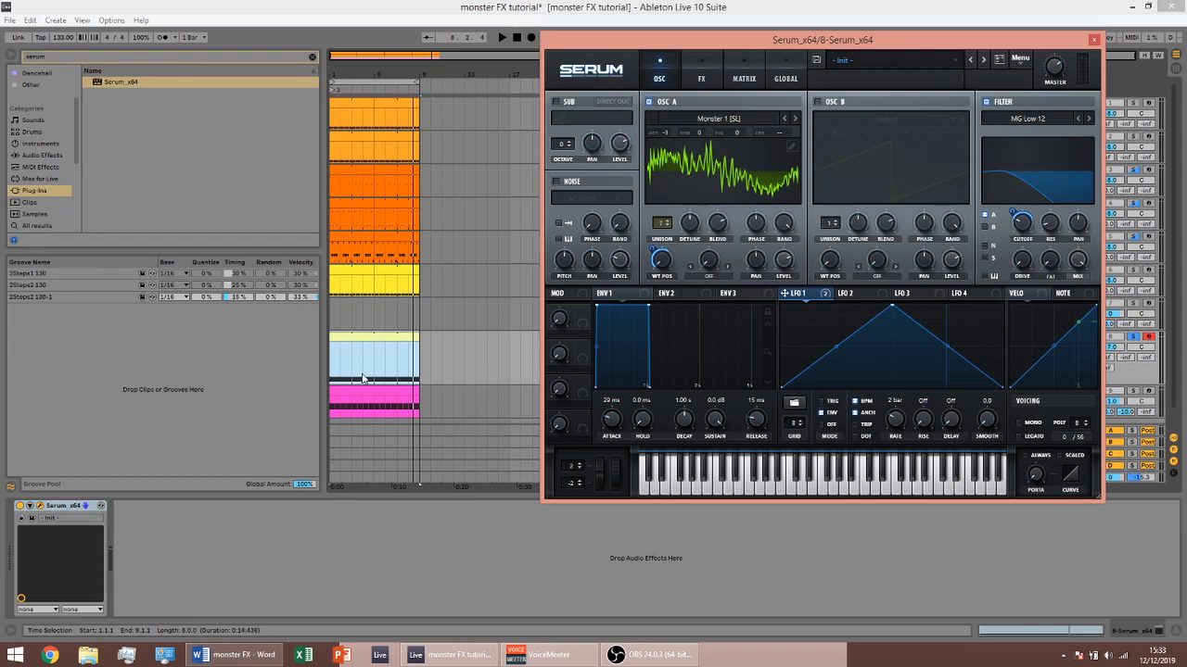
# Inspect the Serum track's MIDI clip, close the Serum window, and play the pattern back from the arrangement
pyautogui.doubleClick(379, 343)
pyautogui.press('space')
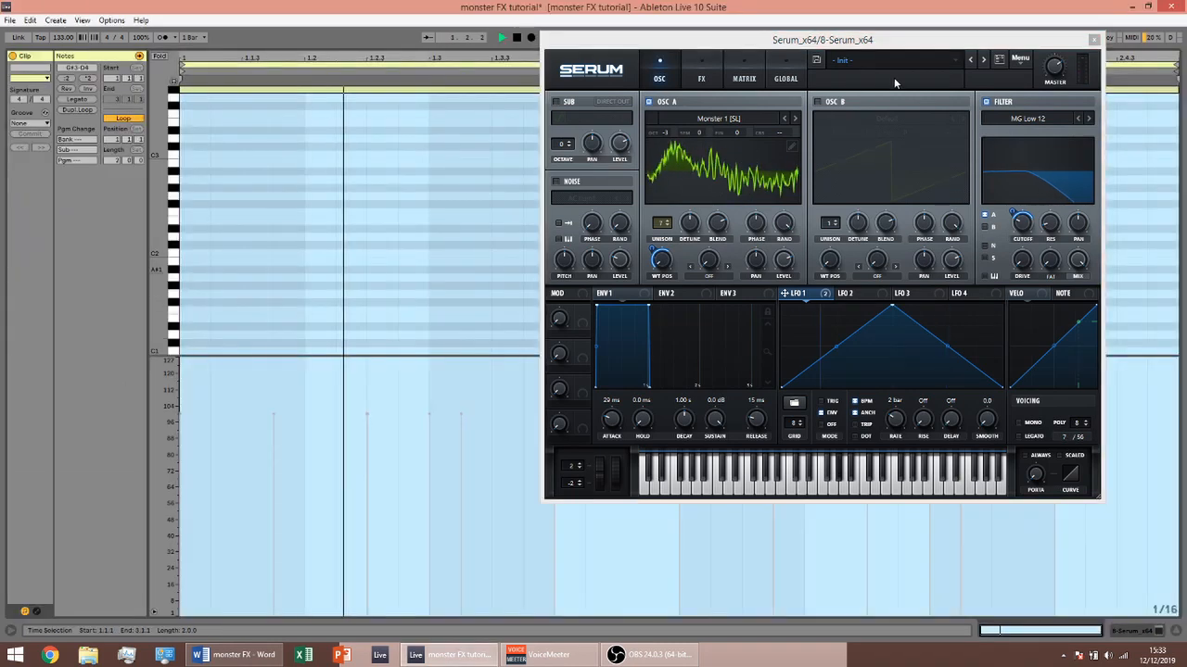
pyautogui.click(1094, 40)
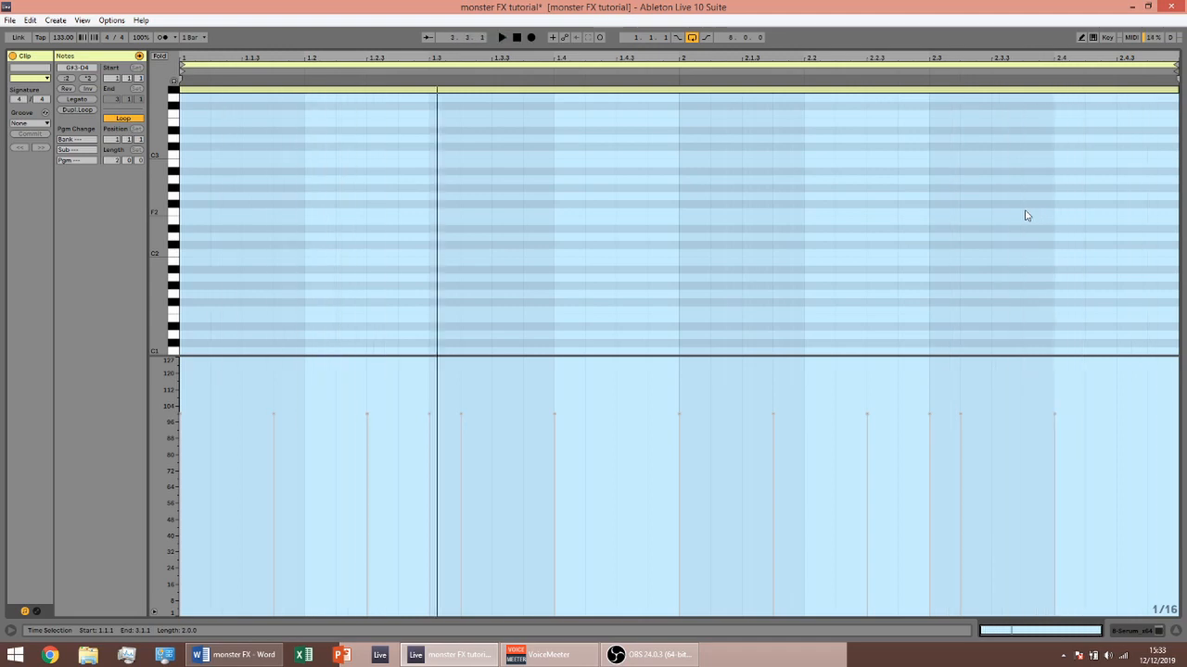
pyautogui.hotkey('ctrl', 'alt', 'l')
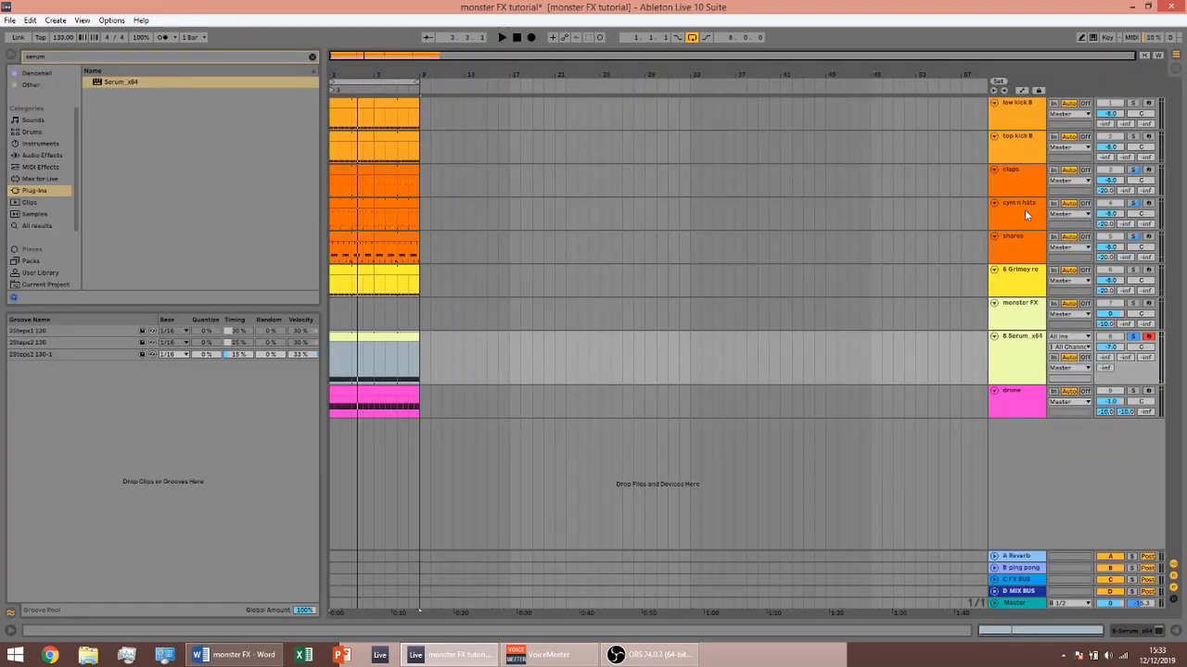
pyautogui.press('space')
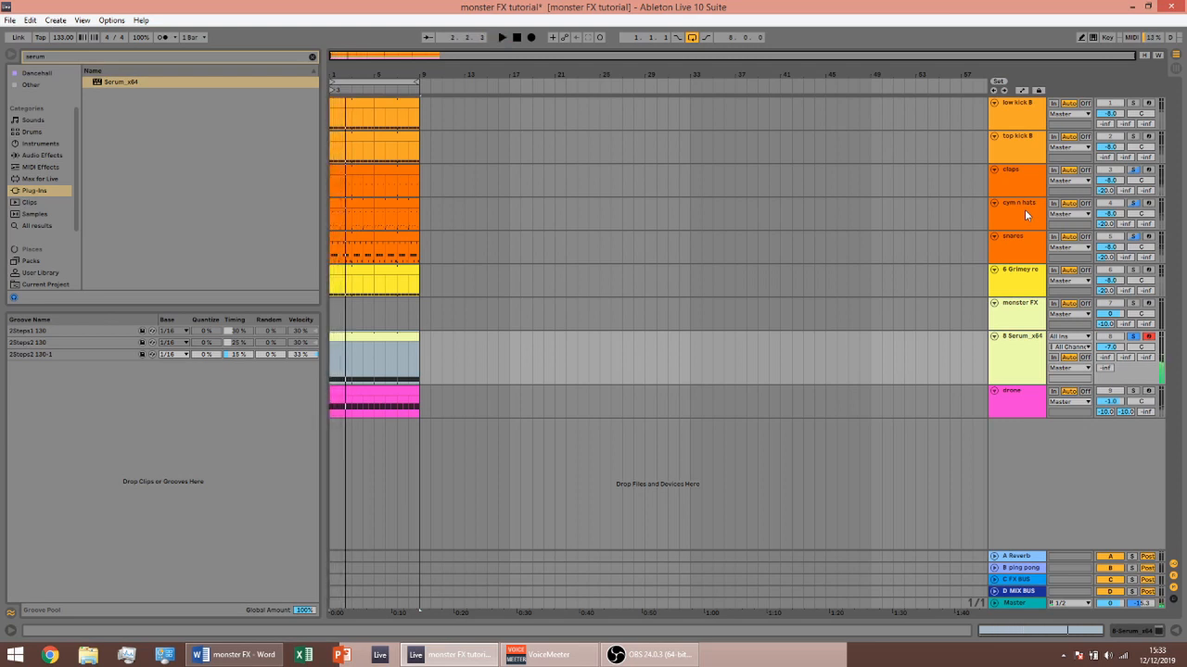
pyautogui.press('space')
# Rename the Serum track monster FX and show its device chain
pyautogui.click(1034, 354)
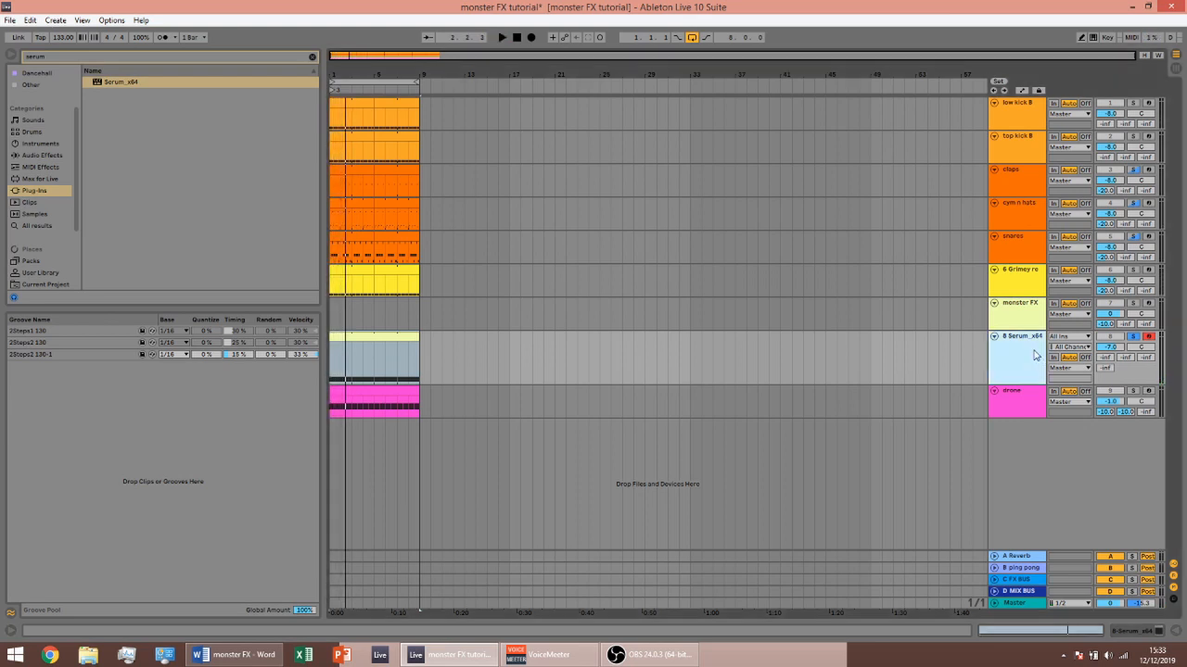
pyautogui.hotkey('ctrl', 'r')
pyautogui.write('mon')
pyautogui.doubleClick(1034, 354)
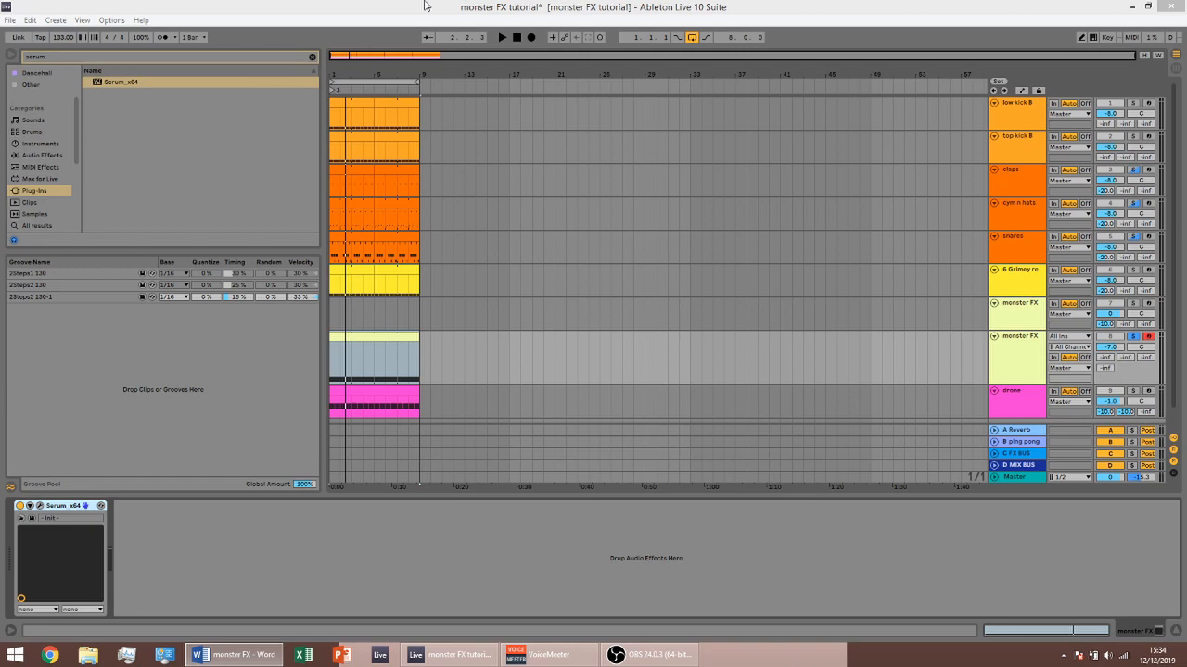
# Find the EQ Three audio effect by searching for eq three and add it after Serum in the device chain
pyautogui.click(312, 57)
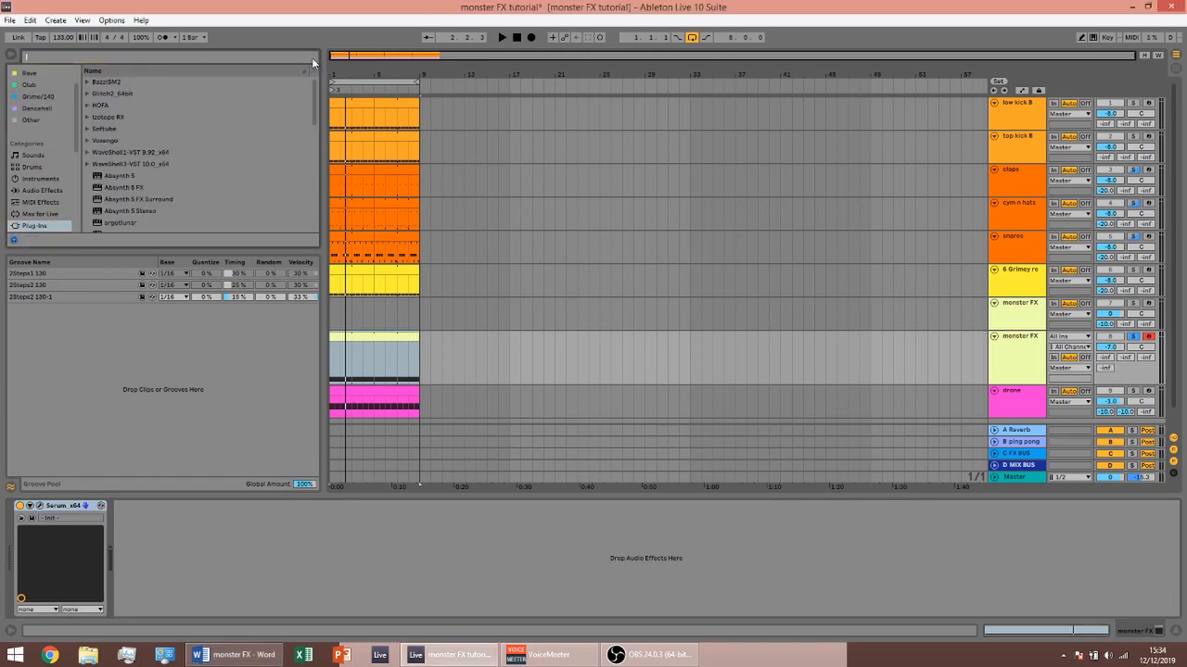
pyautogui.write('eq')
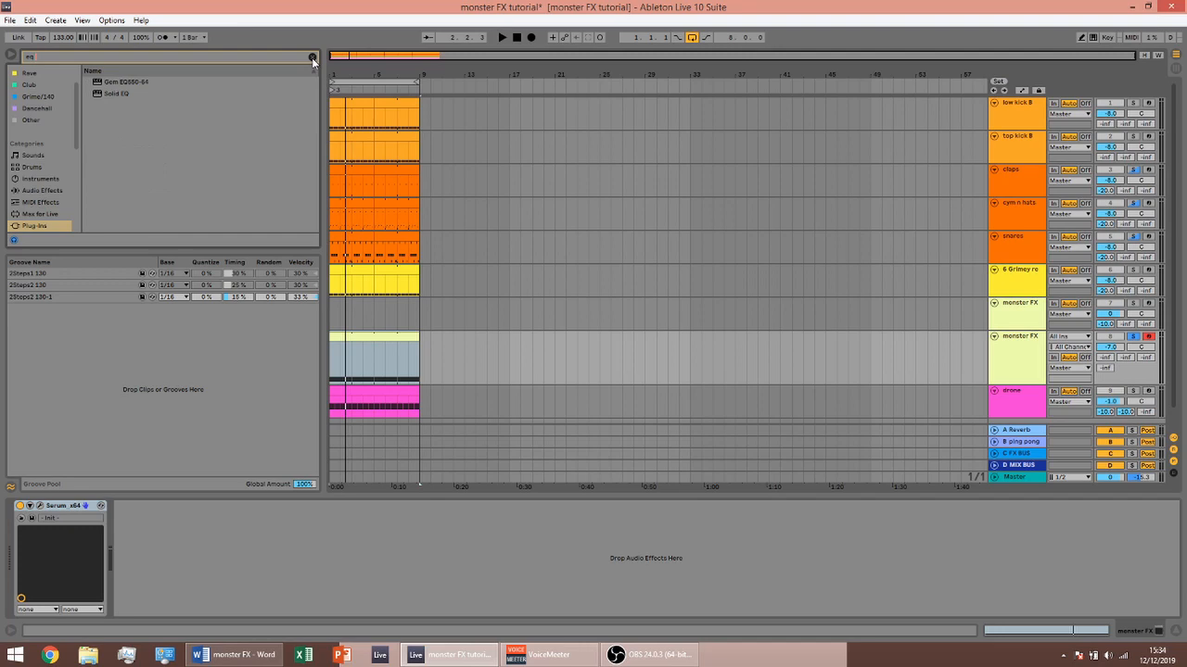
pyautogui.write(' three')
pyautogui.click(46, 186)
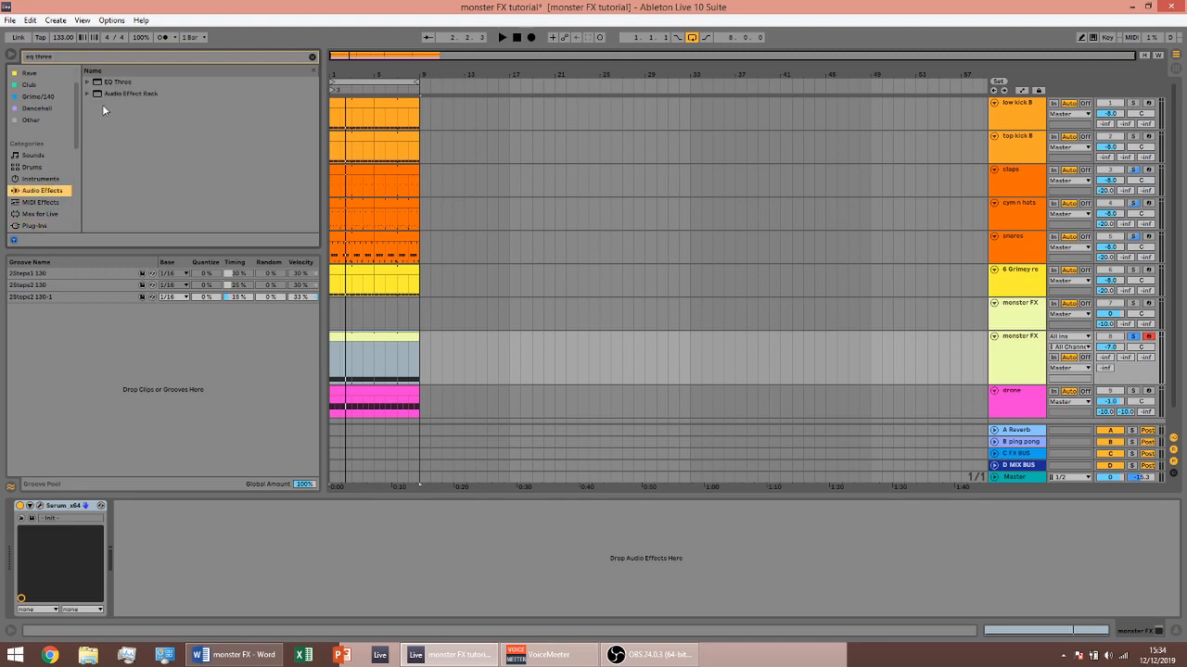
pyautogui.moveTo(104, 86); pyautogui.dragTo(237, 535)
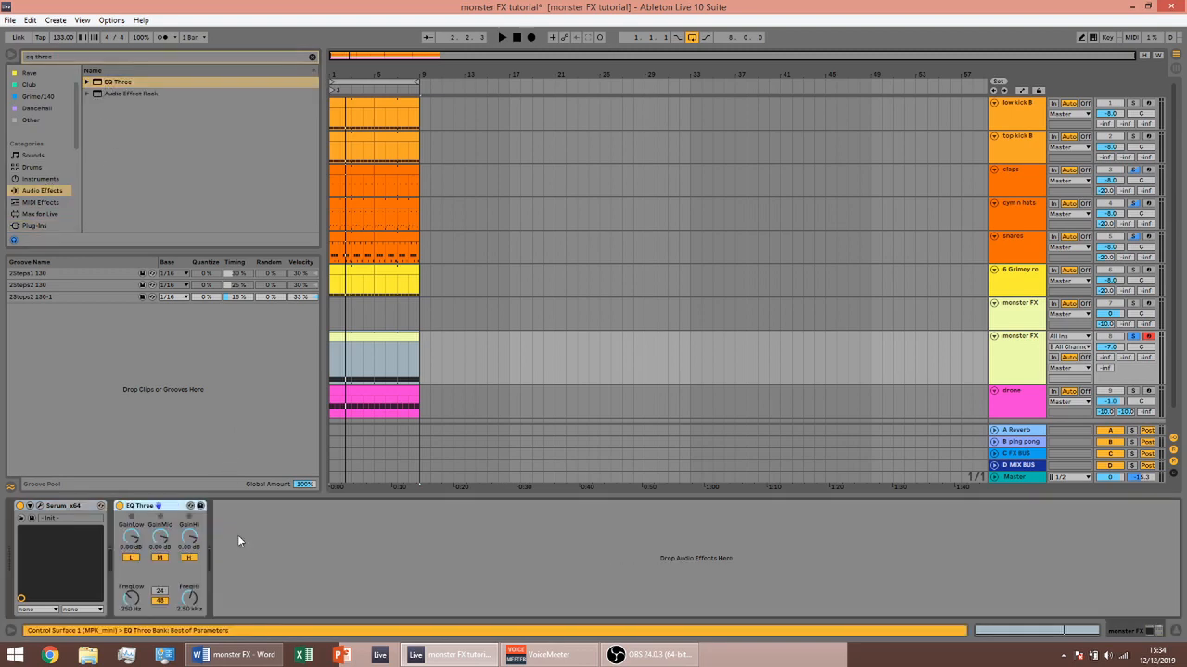
# Lower EQ Three's FreqLow to about 138 Hz with the low band switched off, and play the result
pyautogui.moveTo(148, 589); pyautogui.dragTo(148, 612)
pyautogui.press('space')
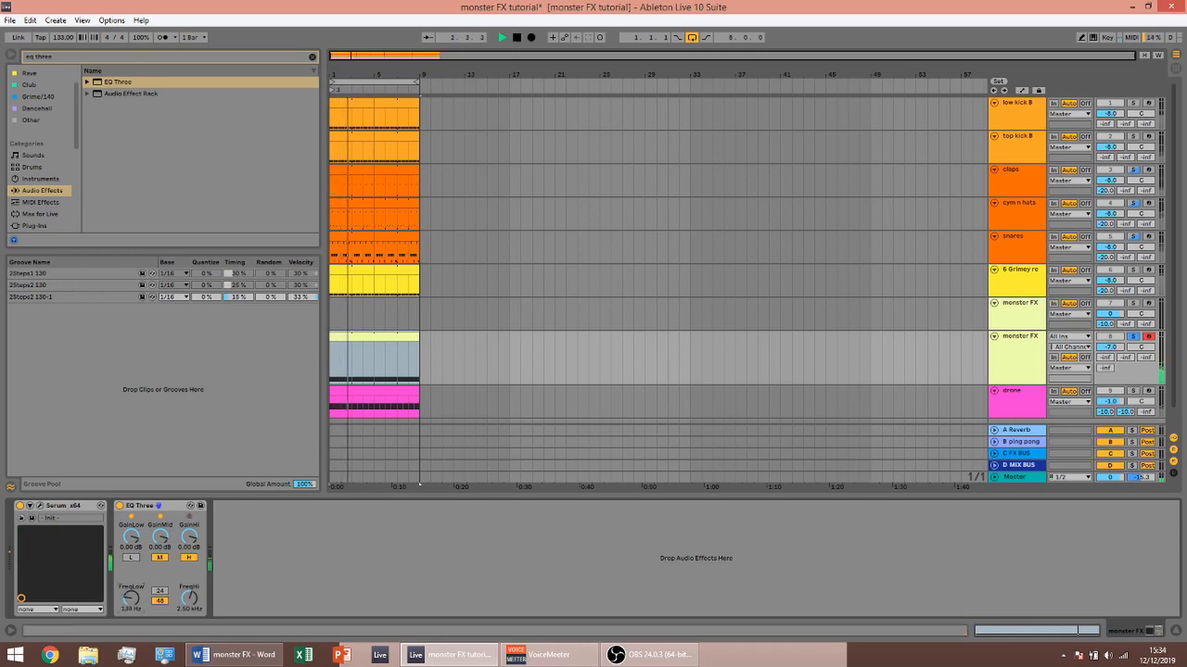
pyautogui.press('space')
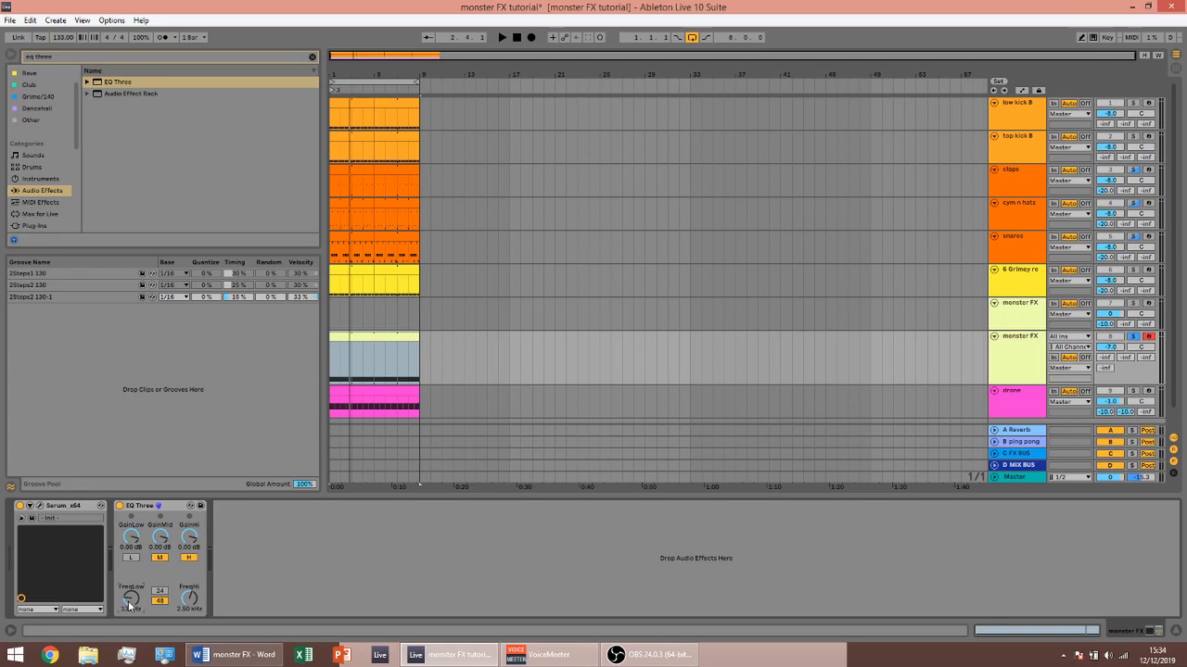
pyautogui.hotkey('ctrl', 'f')
pyautogui.write('ping p')
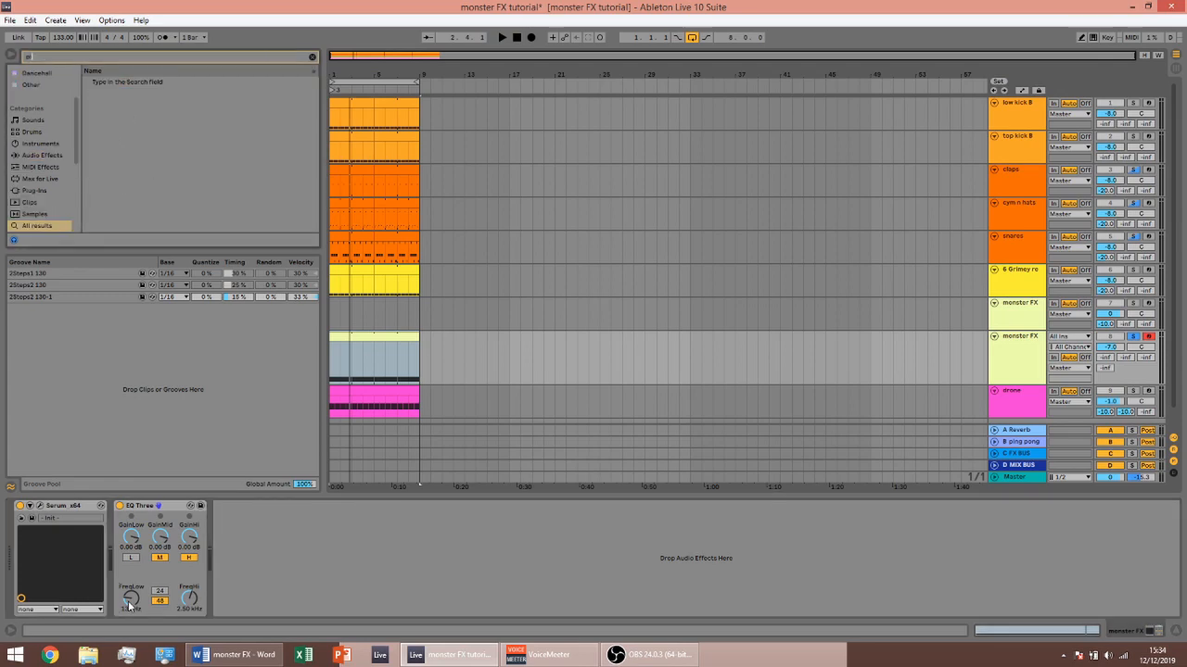
pyautogui.write('ong')
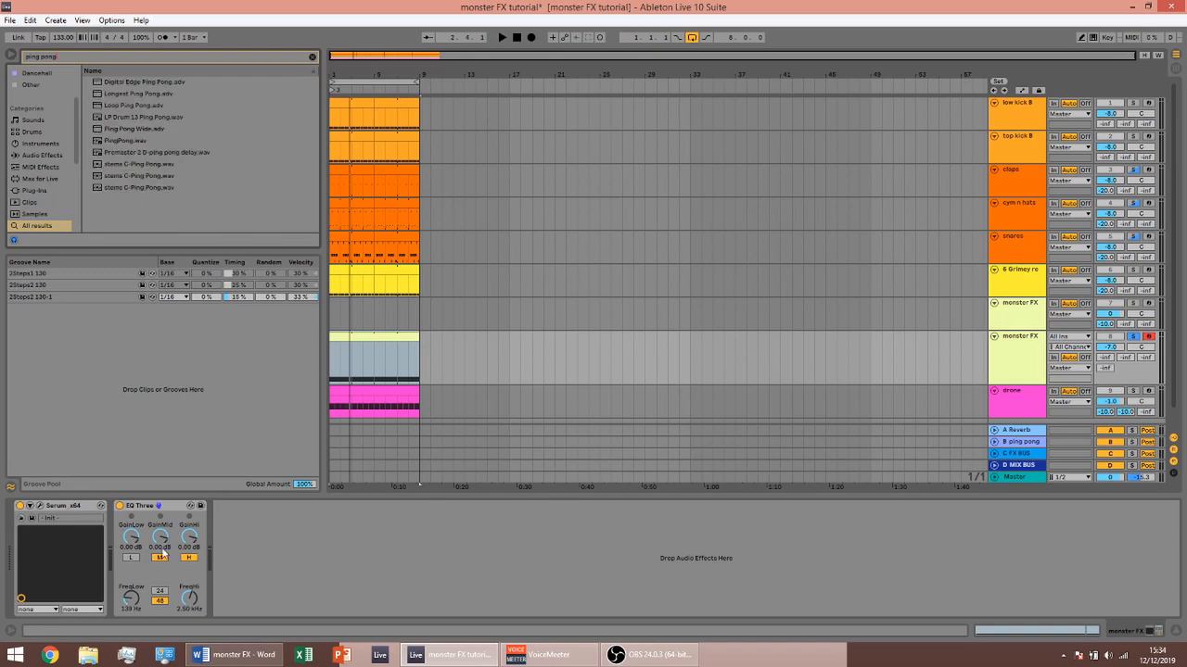
# Search the browser for delay and add the Delay effect after EQ Three in the monster FX chain
pyautogui.hotkey('ctrl', 'a')
pyautogui.press('BackSpace')
pyautogui.write('del')
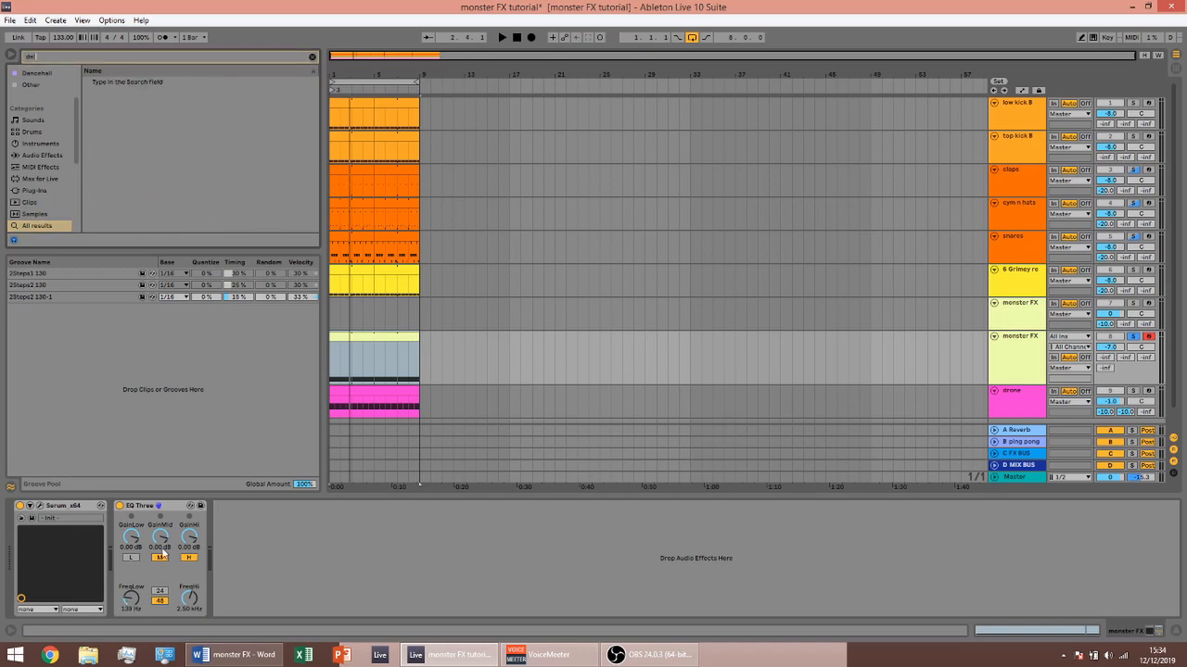
pyautogui.write('ay')
pyautogui.moveTo(113, 84); pyautogui.dragTo(318, 563)
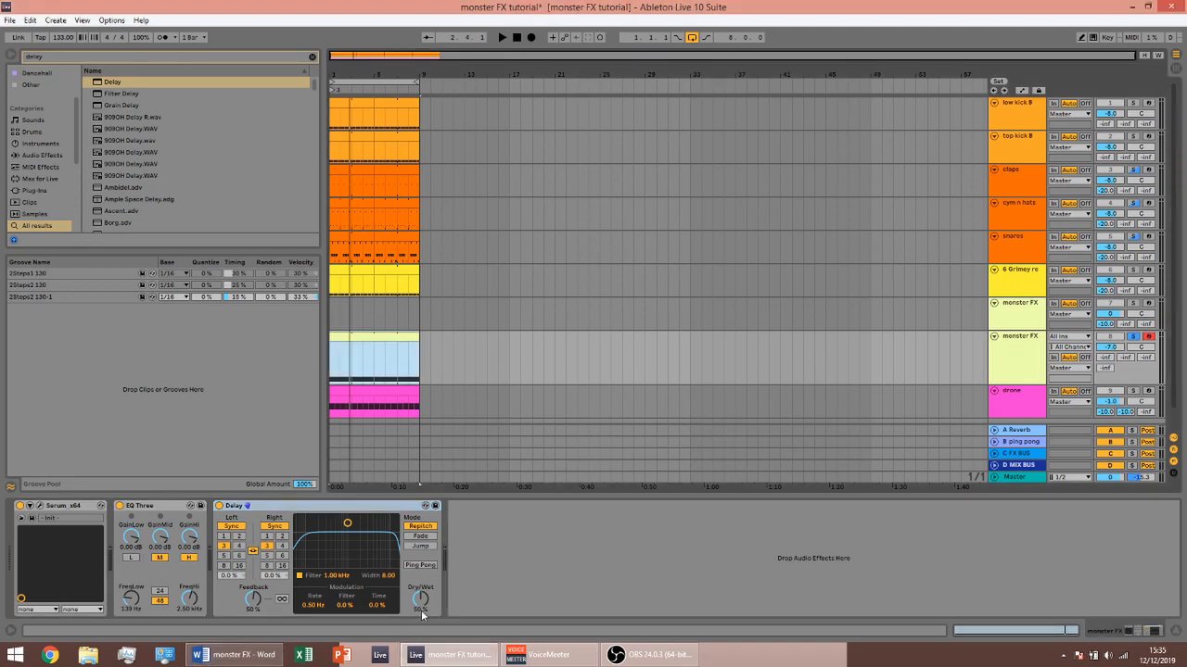
# Switch Delay to Ping Pong with Dry/Wet at 100% and Feedback at 77% while auditioning the pattern
pyautogui.press('space')
pyautogui.moveTo(420, 602); pyautogui.dragTo(421, 574)
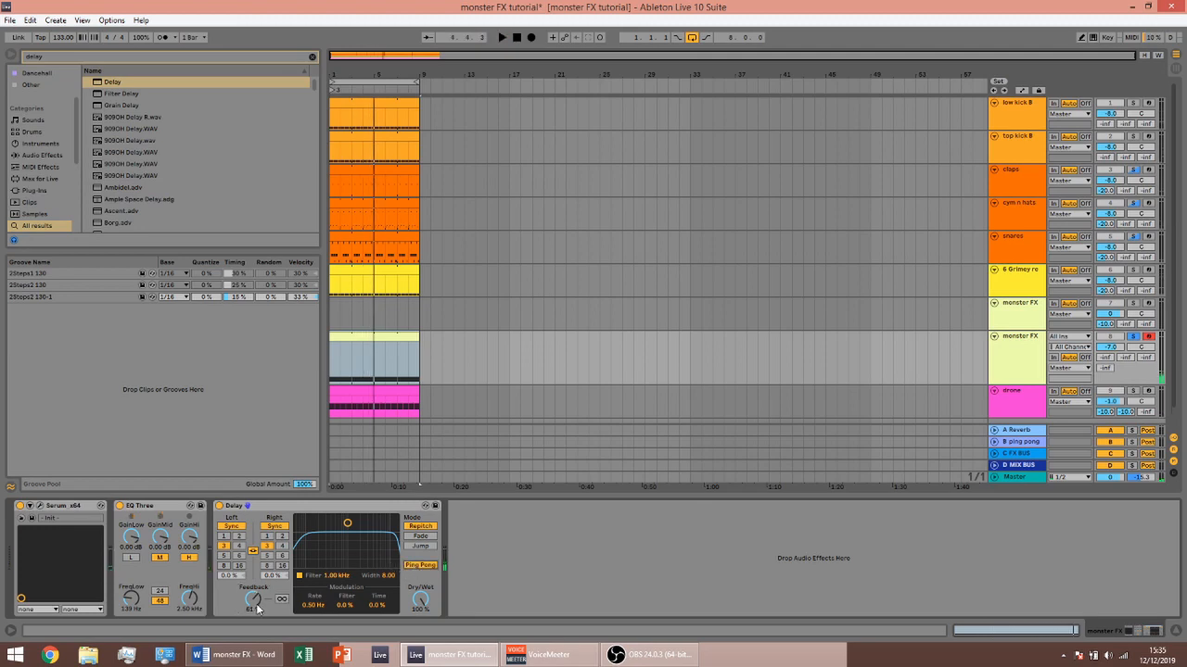
pyautogui.press('space')
pyautogui.moveTo(257, 605); pyautogui.dragTo(256, 589)
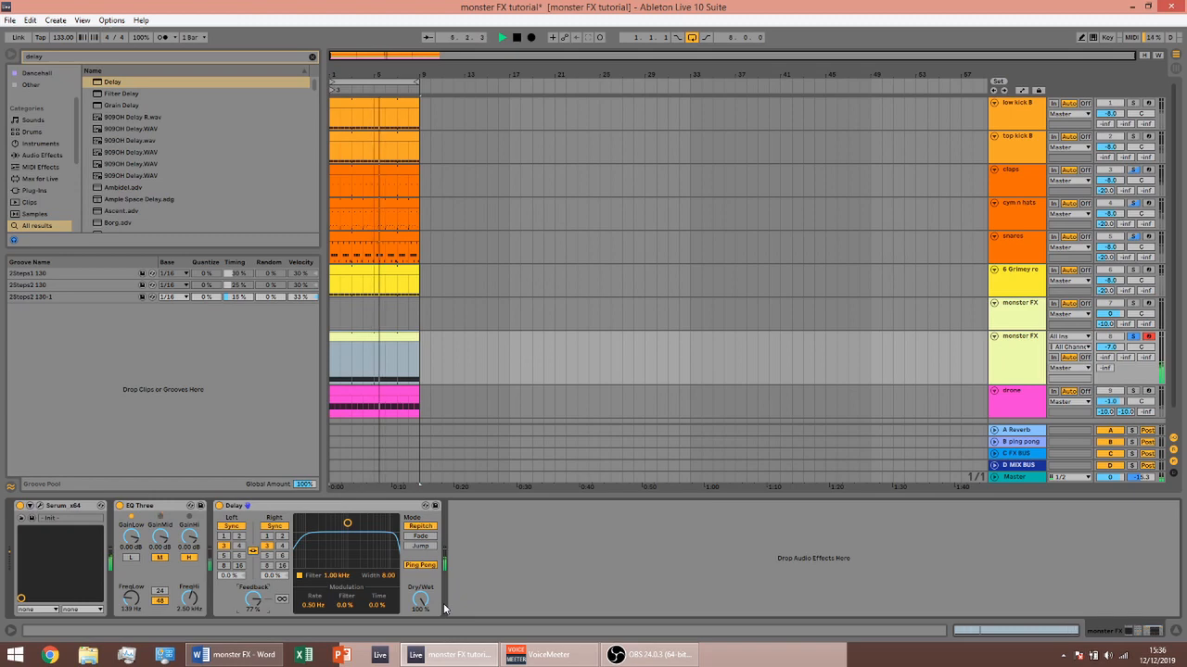
pyautogui.press('space')
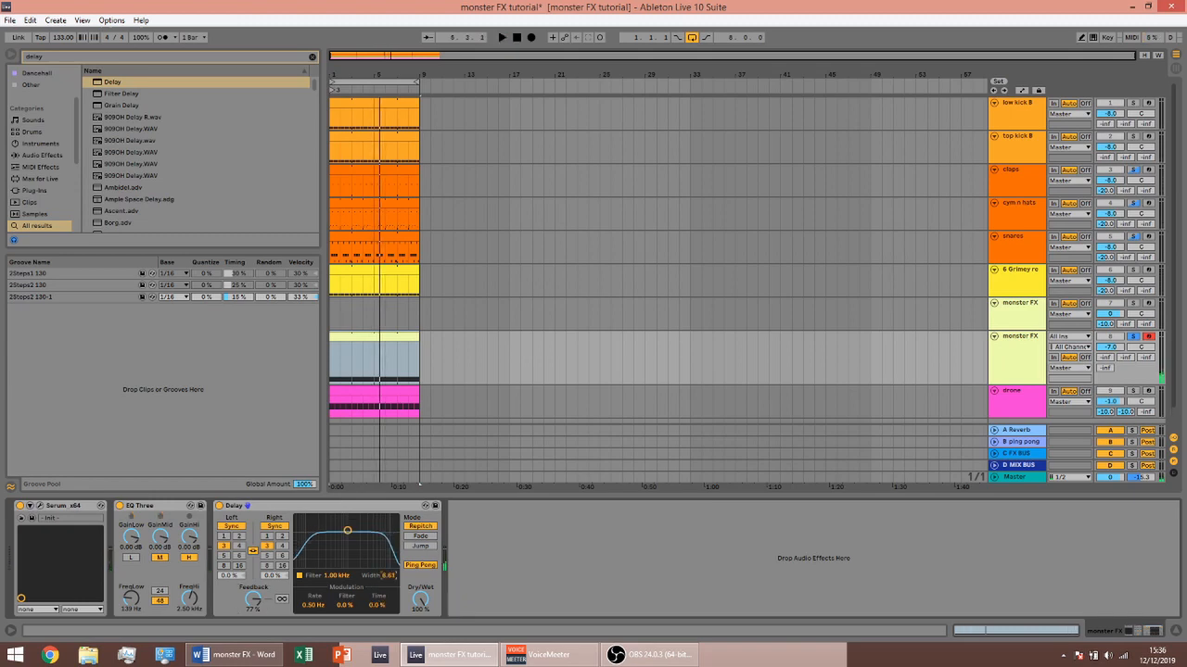
# Narrow Delay's filter to a width of 4.68 and set its frequency to 1.44 kHz during playback
pyautogui.press('space')
pyautogui.moveTo(388, 576); pyautogui.dragTo(388, 605)
pyautogui.moveTo(337, 576)
pyautogui.mouseDown()
pyautogui.moveTo(336, 529)
pyautogui.moveTo(337, 564)
pyautogui.mouseUp()
pyautogui.press('space')
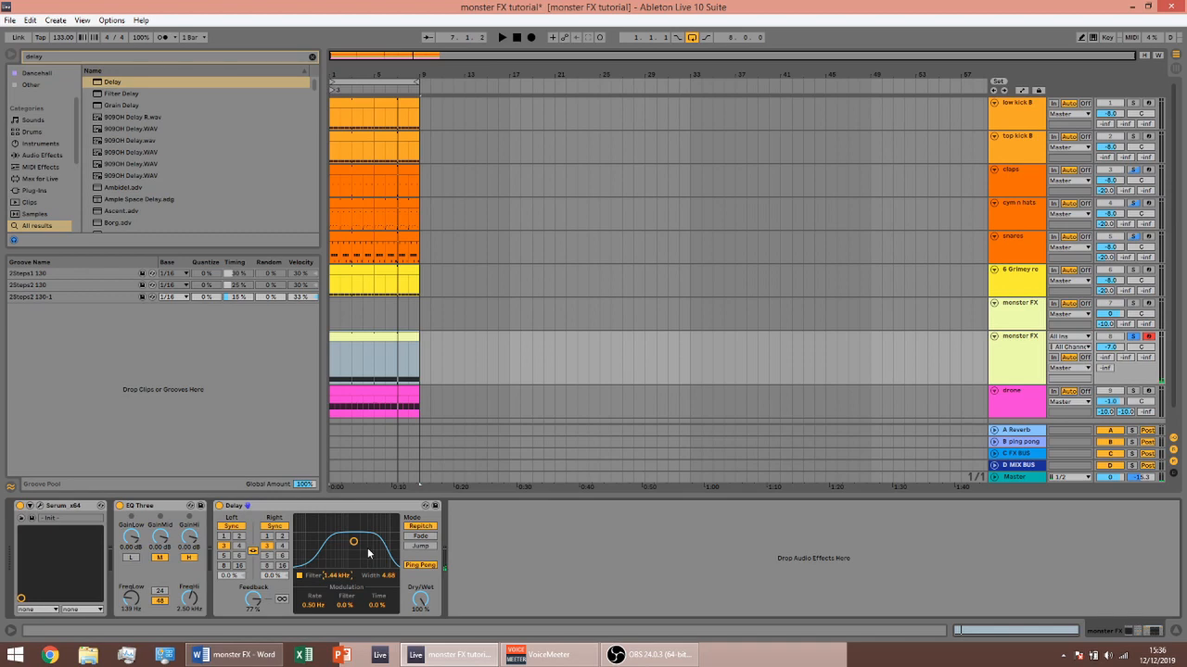
# Search the browser for auto and add Auto Filter after Delay in the chain
pyautogui.hotkey('ctrl', 'f')
pyautogui.write('au')
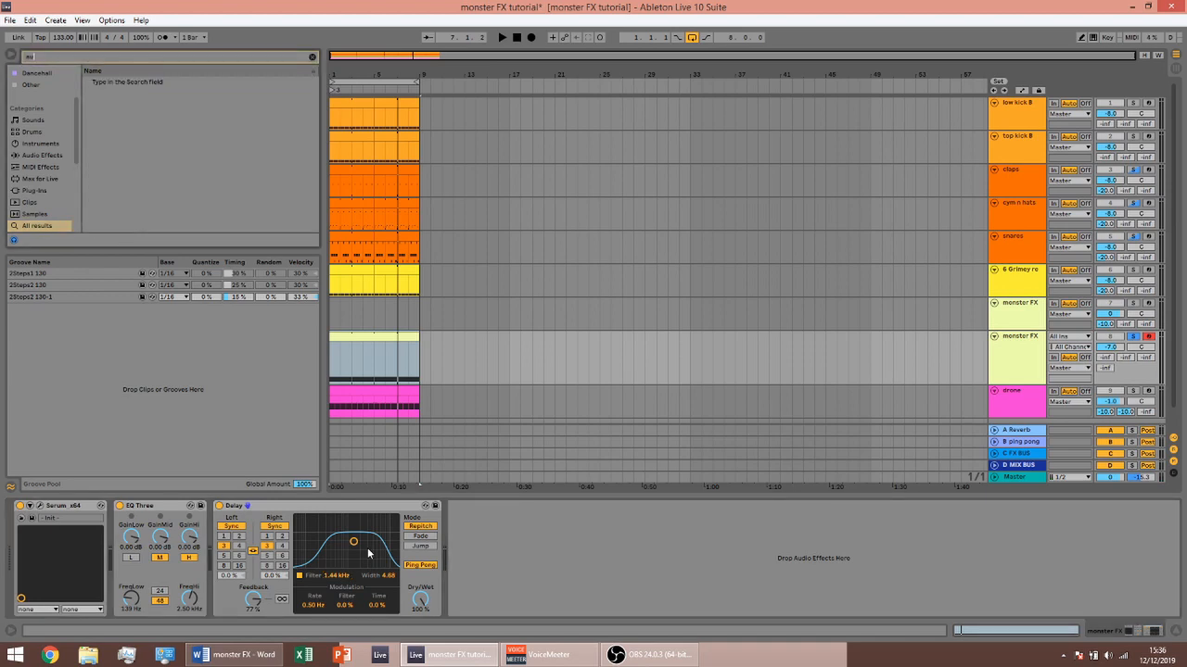
pyautogui.write('to')
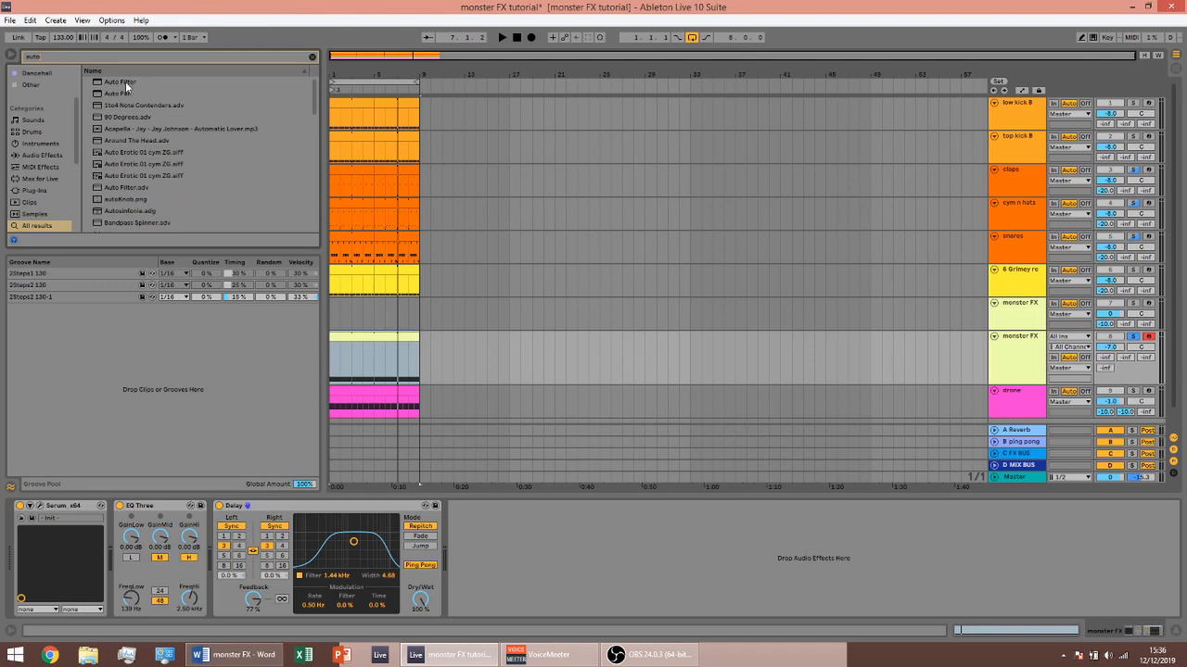
pyautogui.click(125, 82)
pyautogui.doubleClick(126, 81)
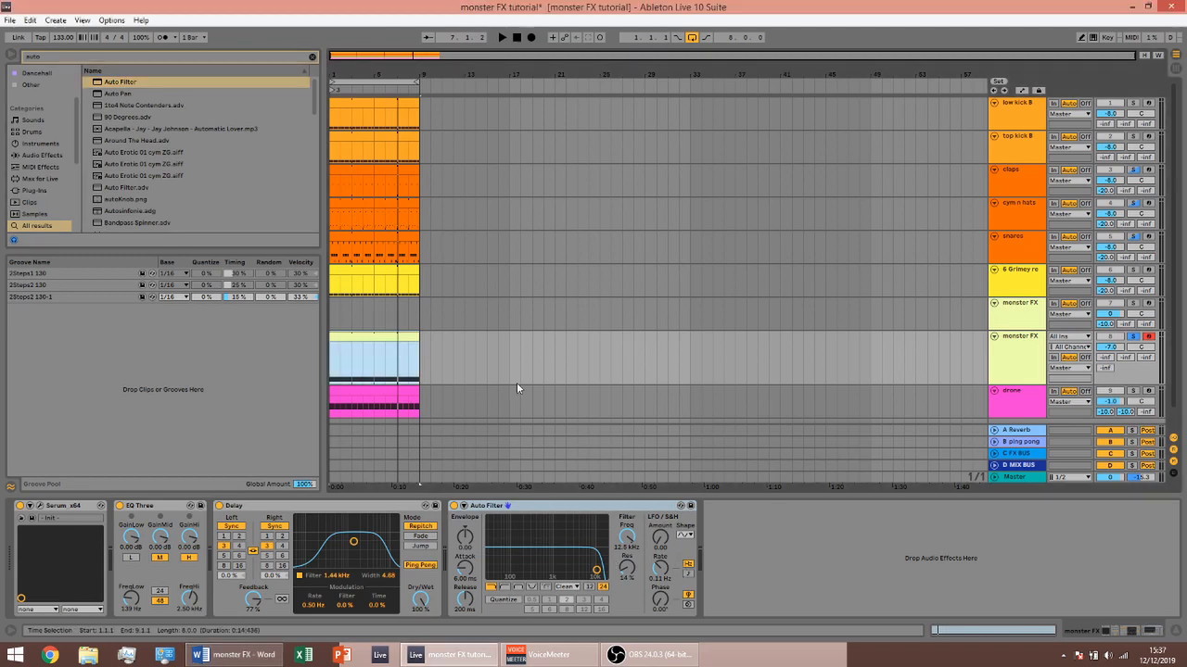
# Lower Auto Filter's frequency to about 936 Hz while playing the pattern, and switch its LFO rate to tempo sync
pyautogui.press('space')
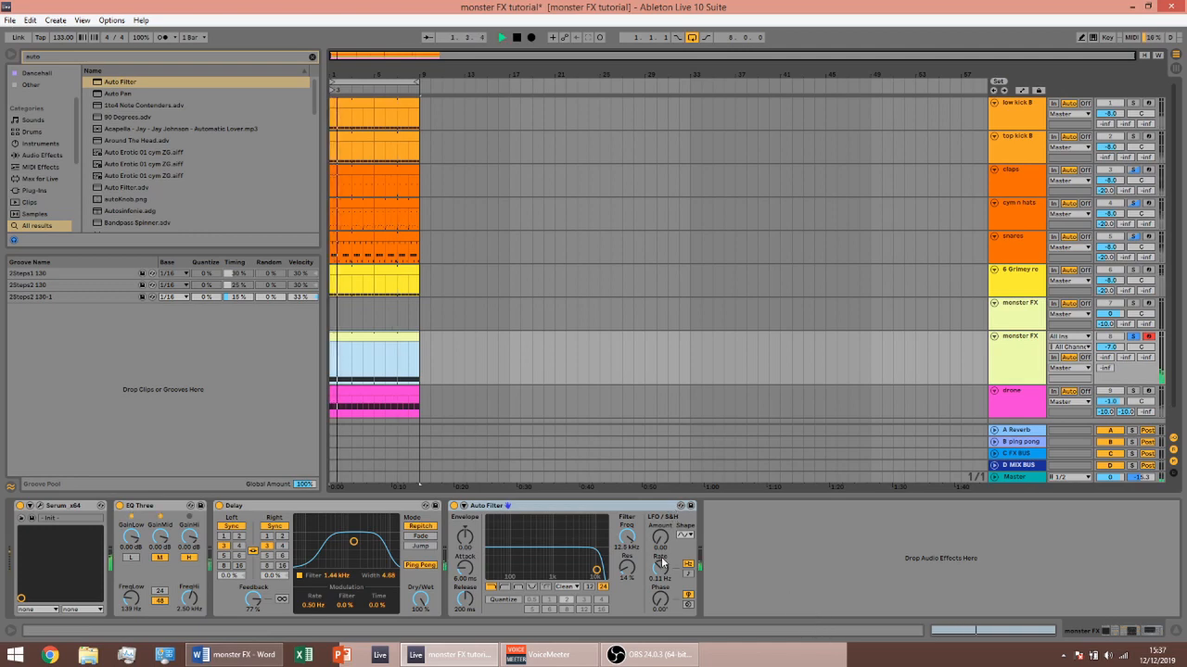
pyautogui.moveTo(627, 538); pyautogui.dragTo(627, 586)
pyautogui.press('space')
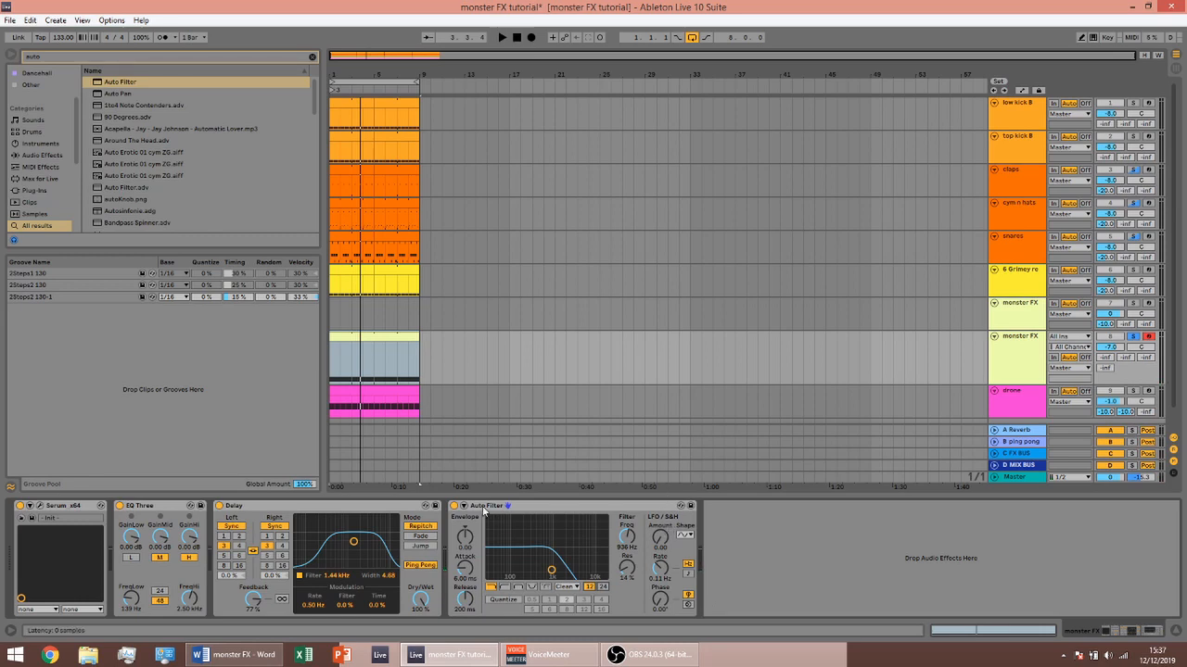
pyautogui.click(688, 574)
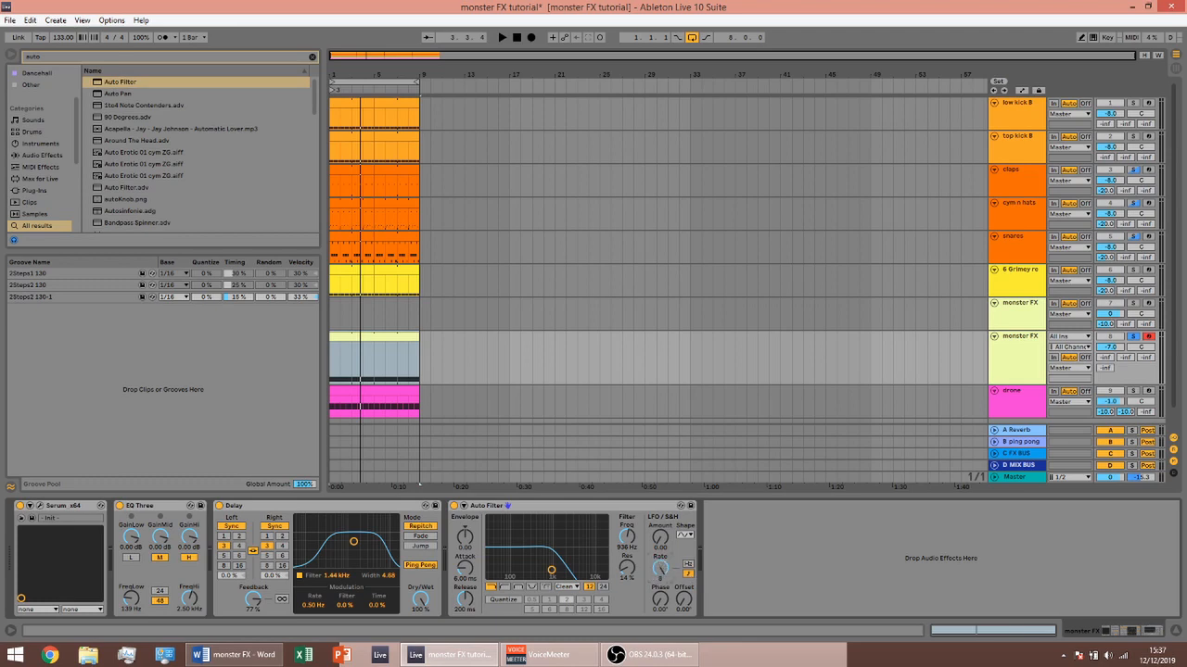
# Set Auto Filter's LFO amount to 16.7, frequency to 1.43 kHz and resonance to 41% during playback
pyautogui.press('space')
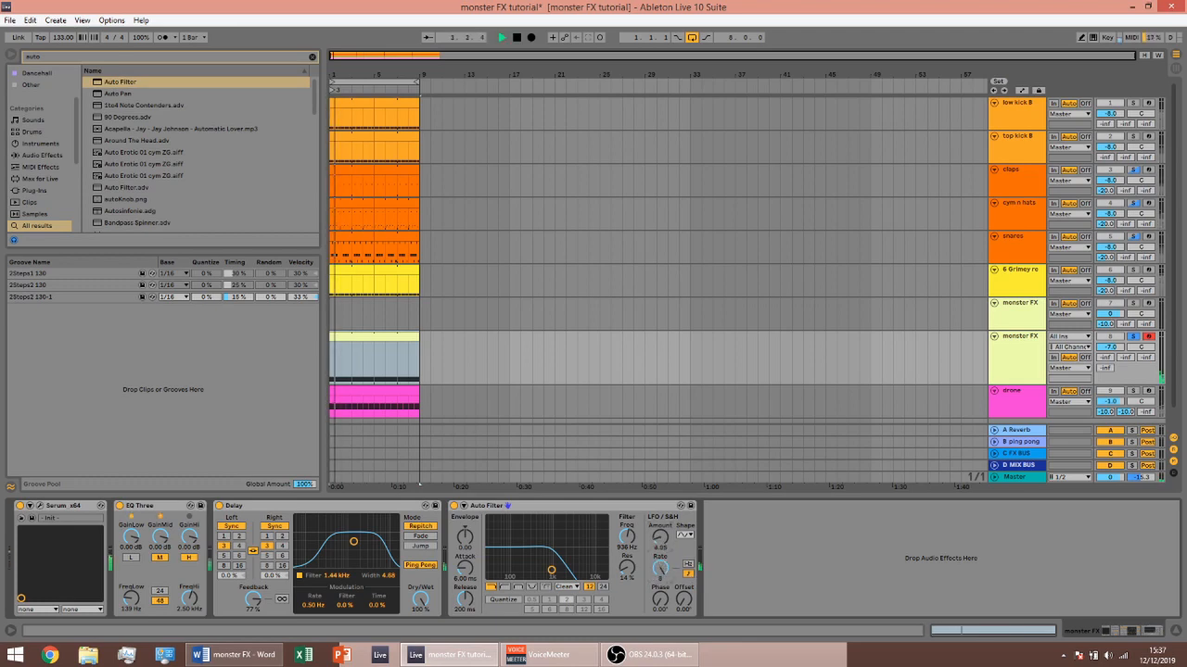
pyautogui.moveTo(660, 538); pyautogui.dragTo(660, 490)
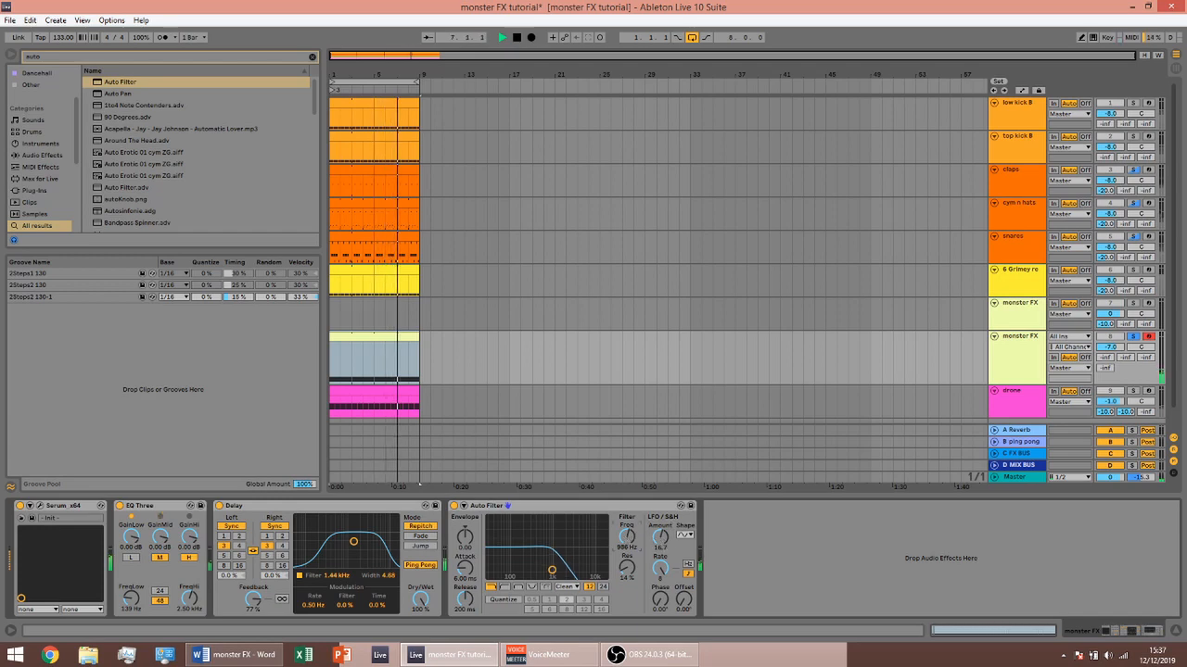
pyautogui.moveTo(627, 538); pyautogui.dragTo(636, 569)
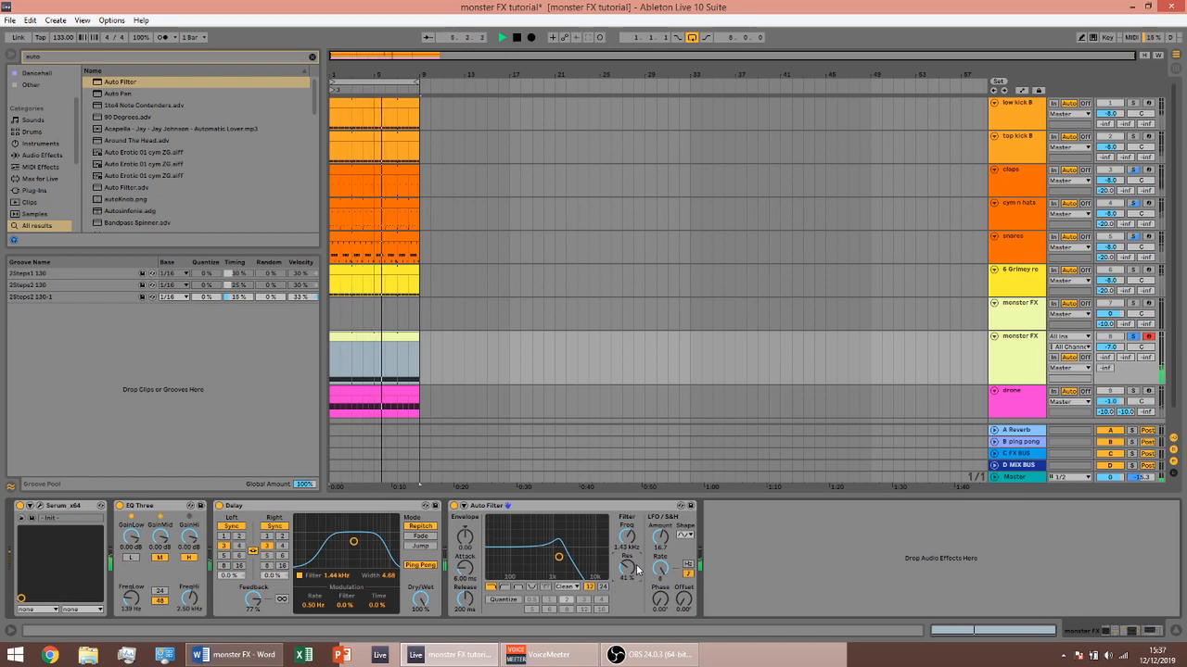
pyautogui.press('space')
# Search the browser for sat and add Saturator after Auto Filter
pyautogui.hotkey('ctrl', 'f')
pyautogui.write('se')
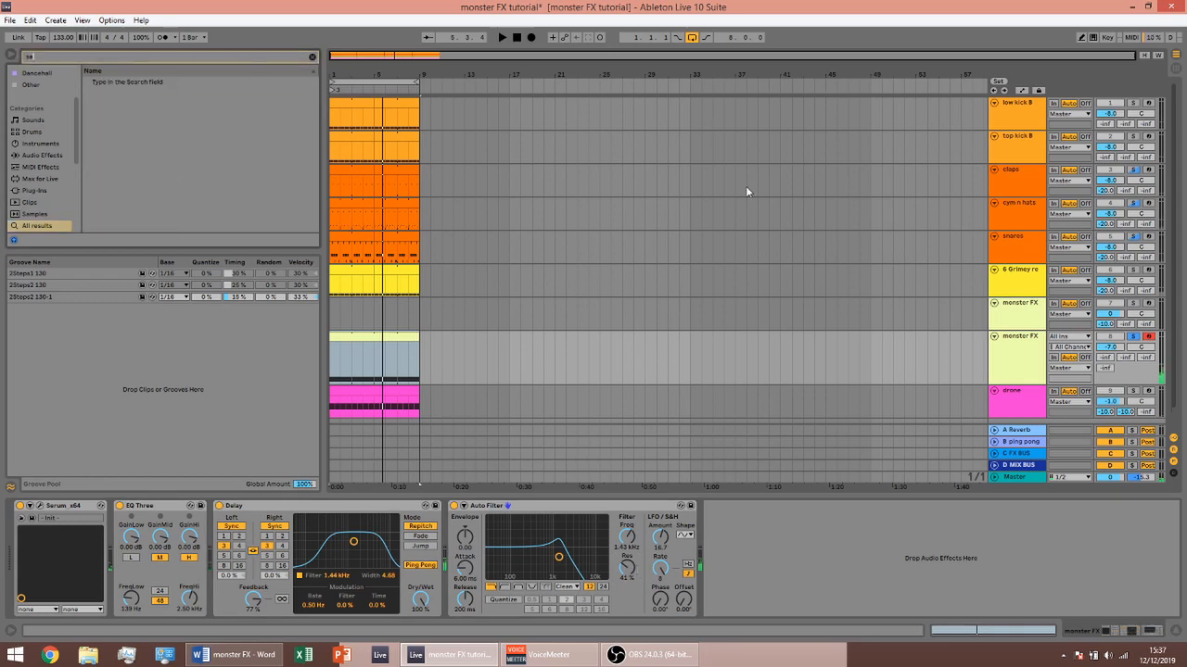
pyautogui.write('t')
pyautogui.moveTo(123, 83); pyautogui.dragTo(766, 591)
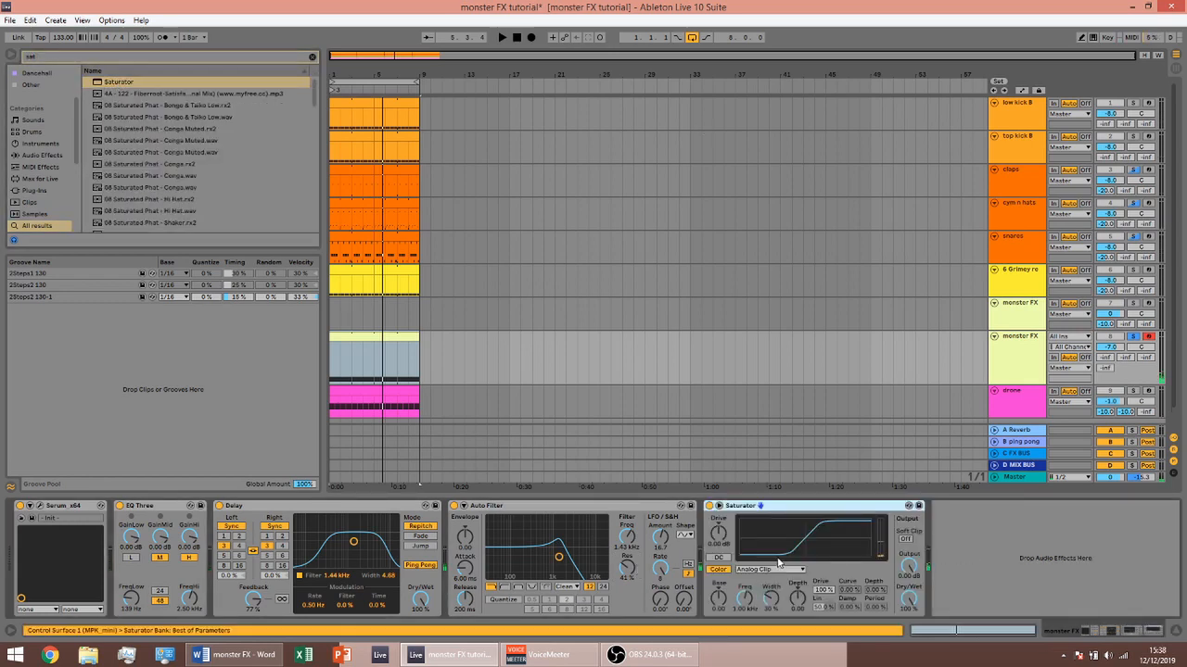
# With Color off, set Saturator's drive to 22.9 dB and its output to about -20 dB while the pattern plays
pyautogui.press('space')
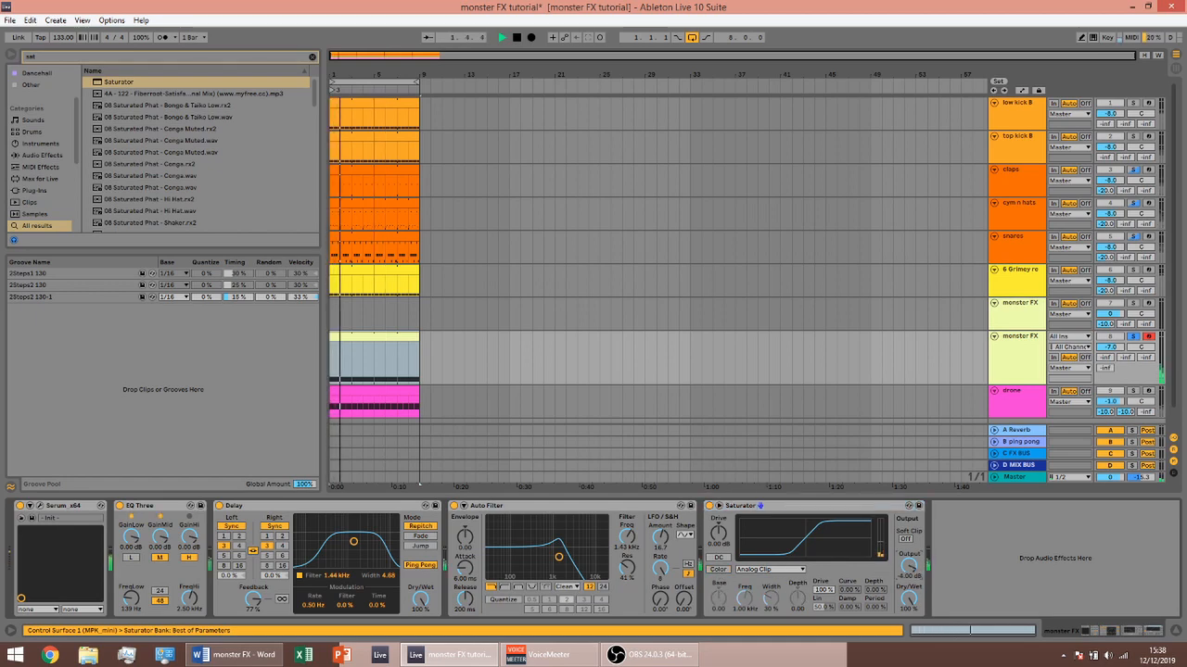
pyautogui.moveTo(908, 567); pyautogui.dragTo(908, 598)
pyautogui.moveTo(718, 533); pyautogui.dragTo(719, 491)
pyautogui.moveTo(908, 567); pyautogui.dragTo(908, 573)
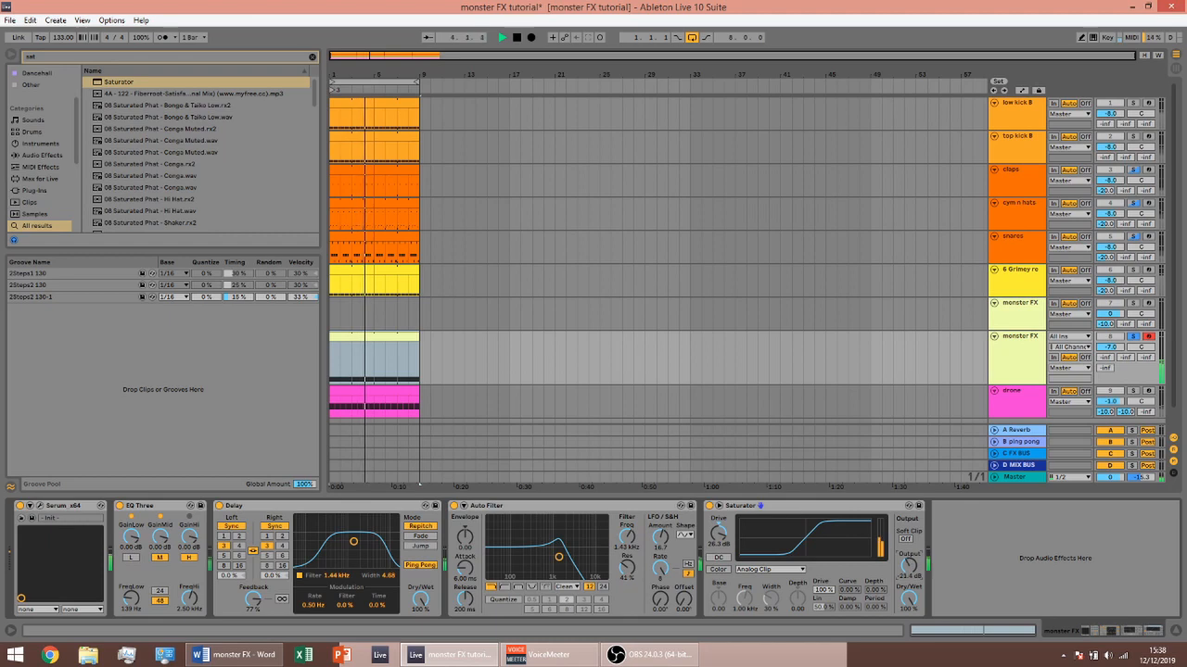
pyautogui.moveTo(719, 533); pyautogui.dragTo(719, 537)
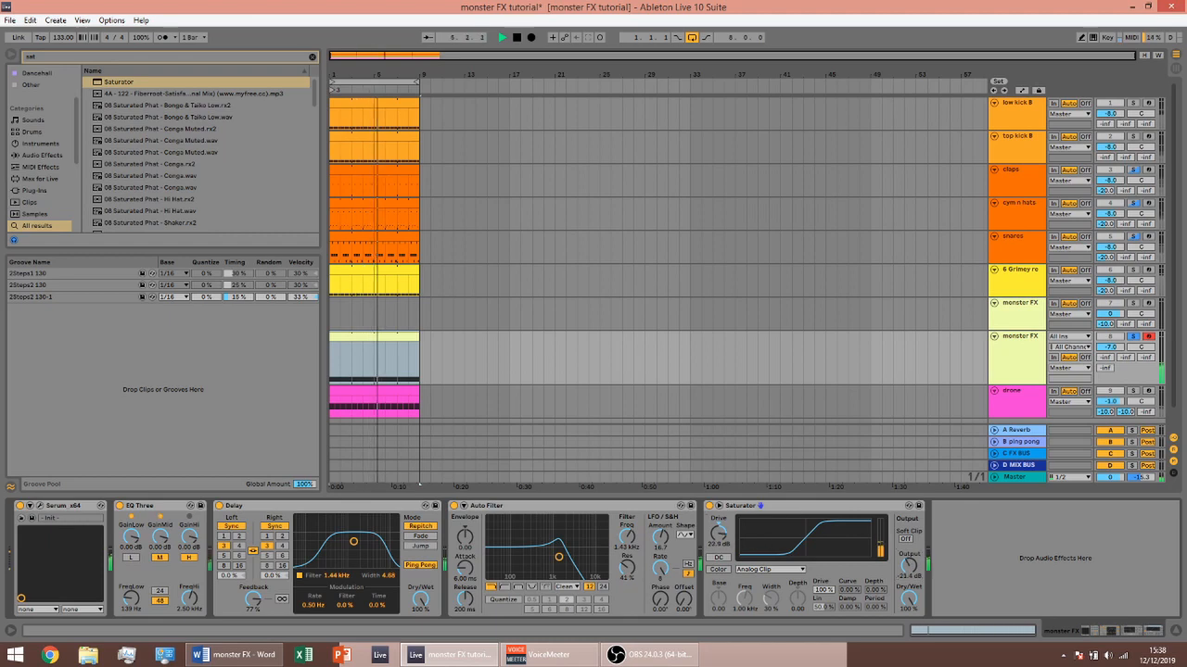
pyautogui.moveTo(909, 570); pyautogui.dragTo(909, 558)
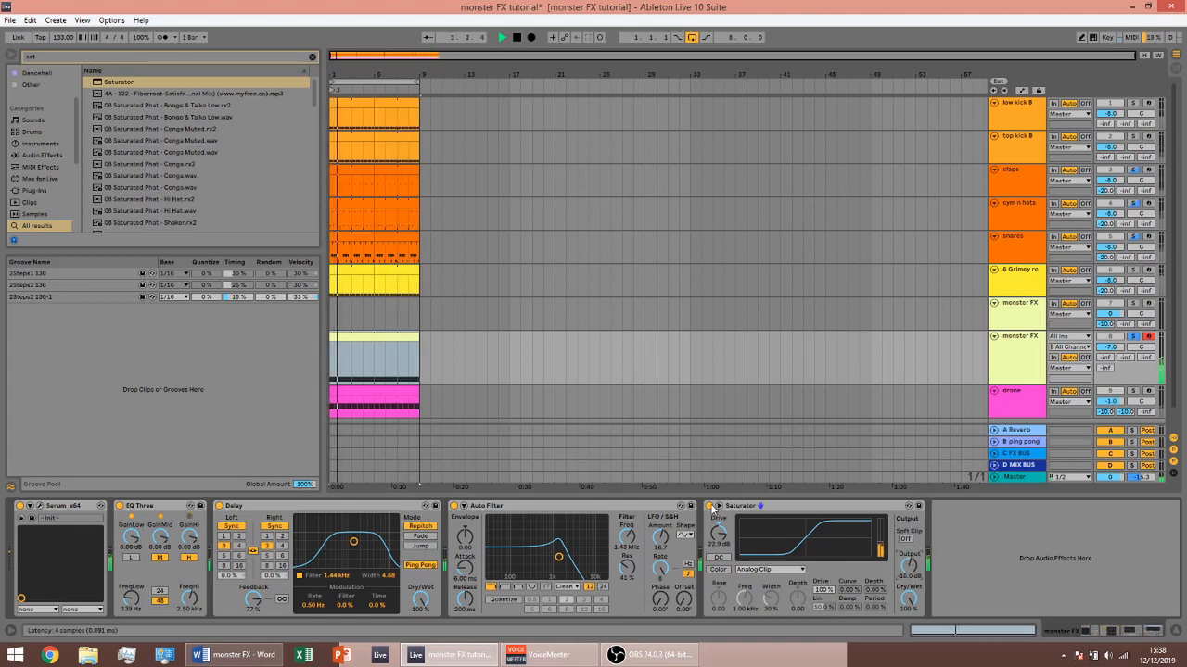
pyautogui.moveTo(910, 570); pyautogui.dragTo(909, 578)
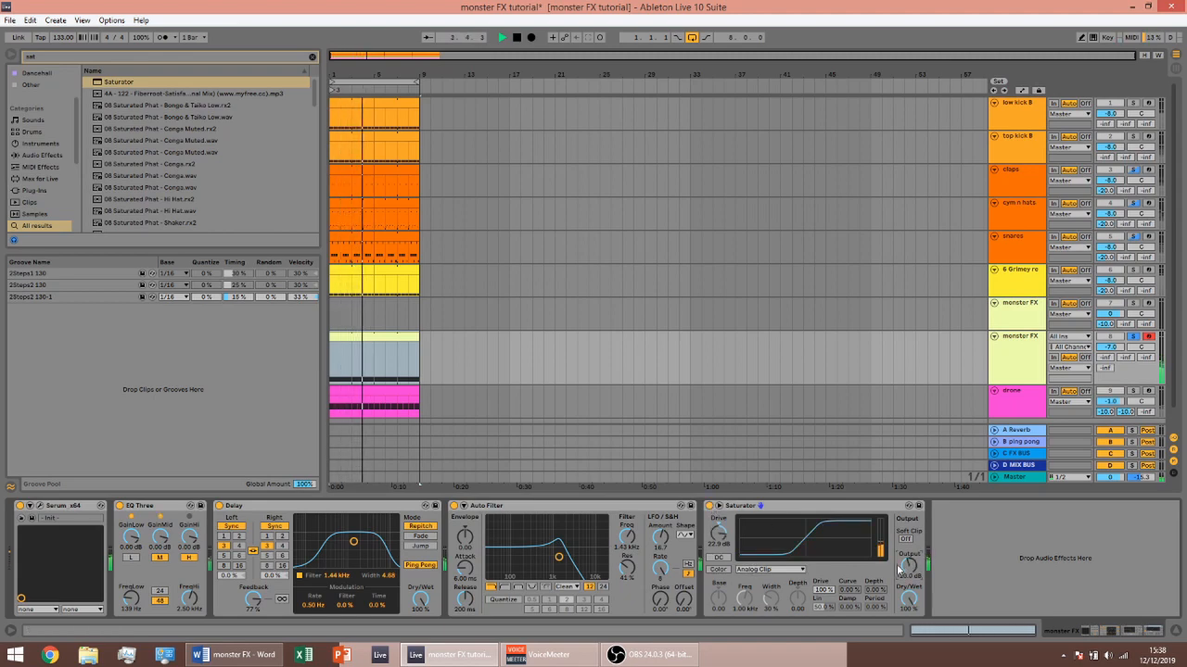
# Compare the sound with Saturator bypassed and active, trim its output to -22.0 dB, and stop playback
pyautogui.click(709, 506)
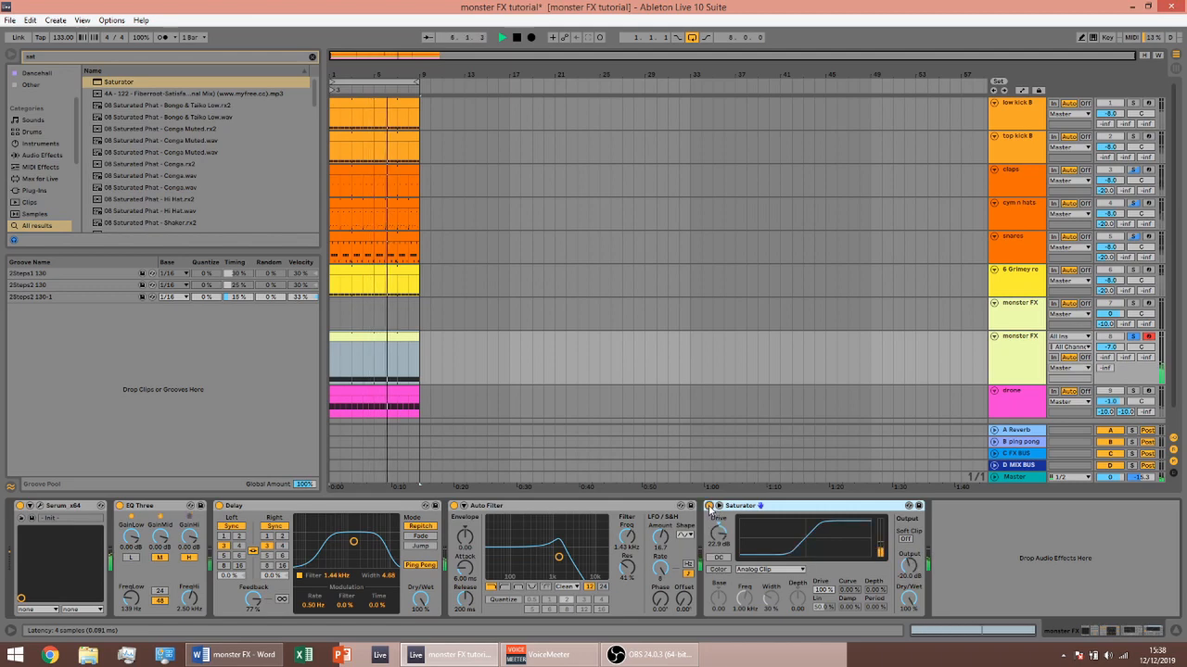
pyautogui.click(710, 506)
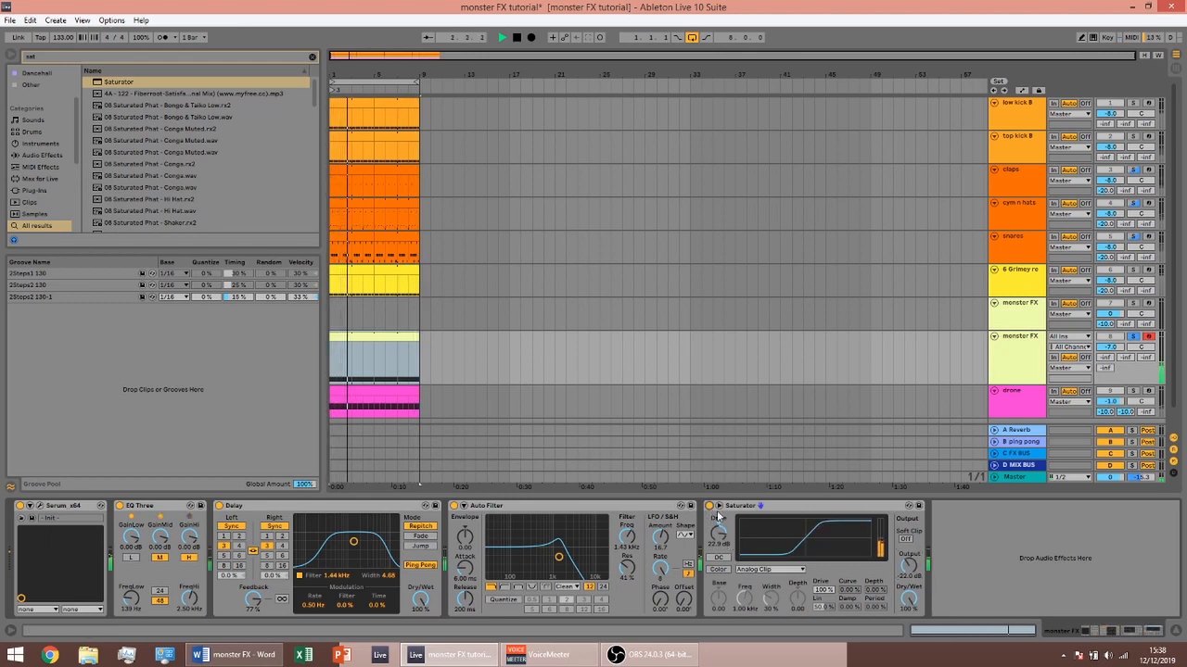
pyautogui.press('space')
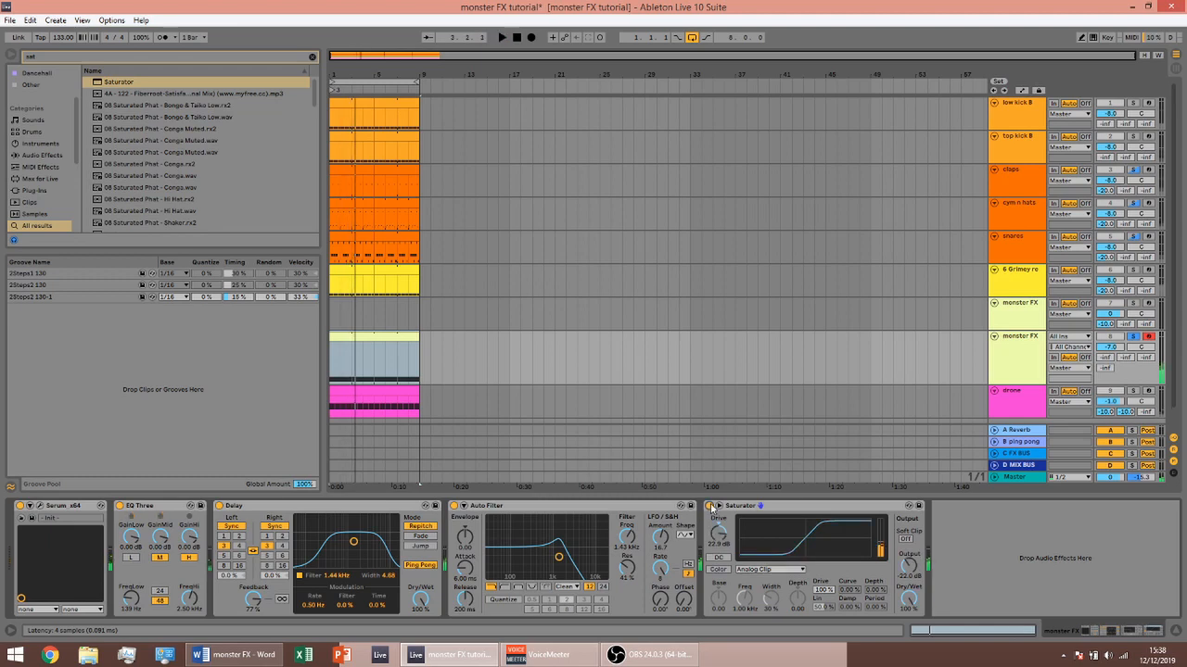
# Search for alloy, add the alloy mono below 2Khz rack after Saturator, and close its plug-in window
pyautogui.hotkey('ctrl', 'f')
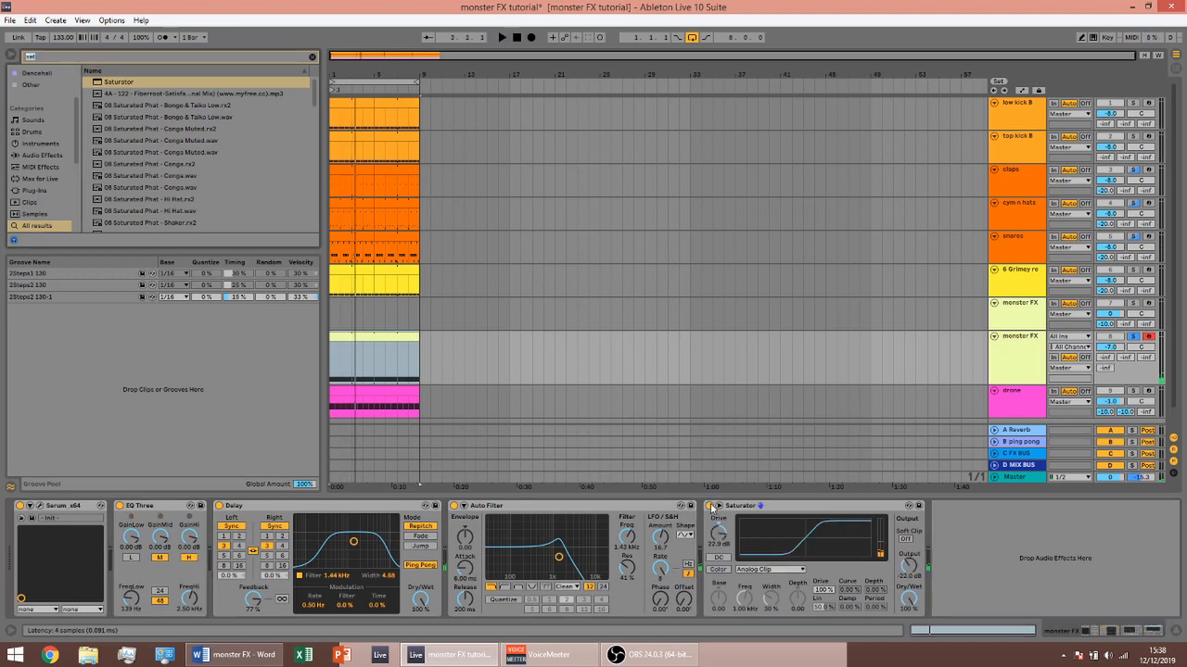
pyautogui.write('elloy')
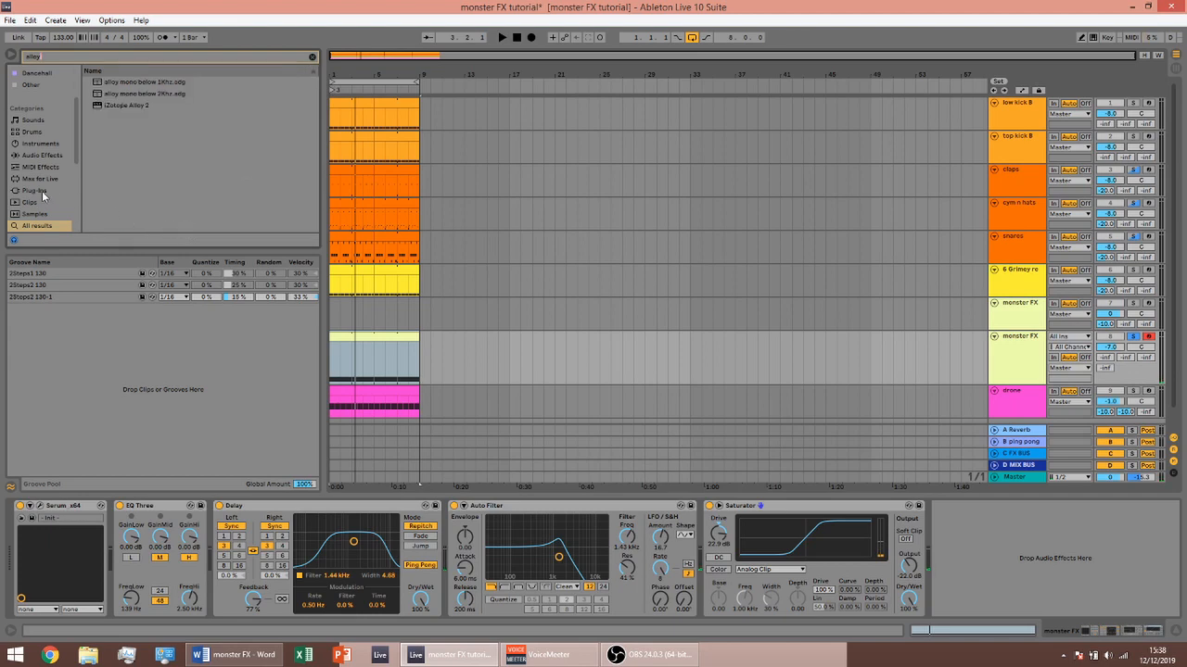
pyautogui.click(159, 93)
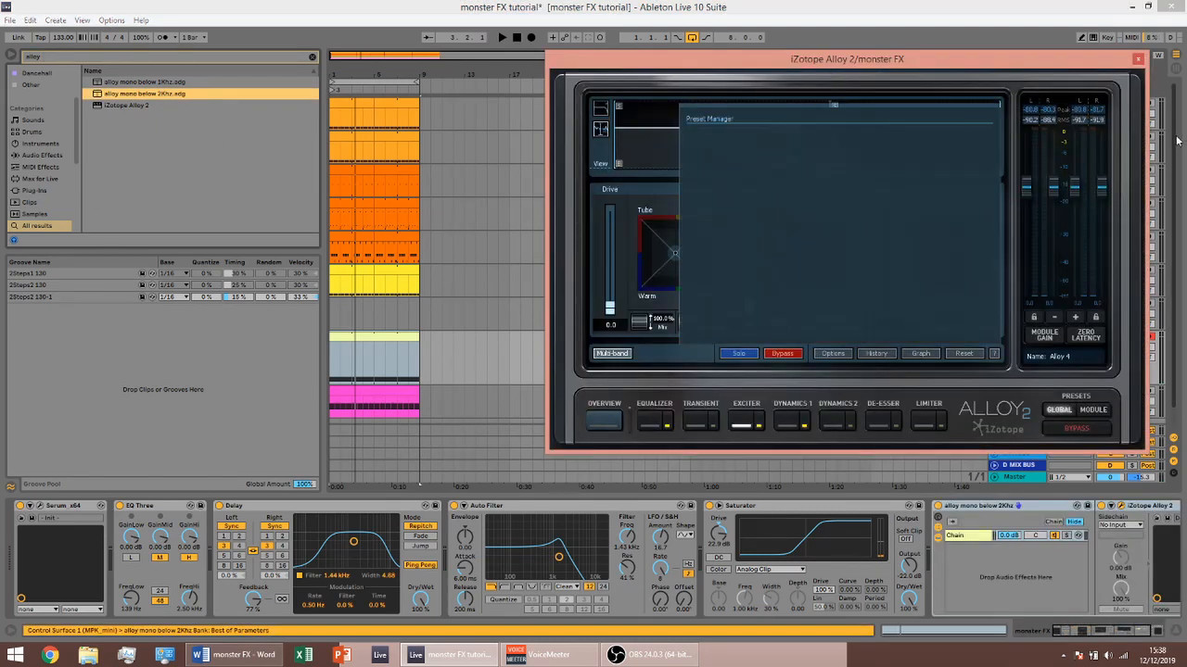
pyautogui.click(1137, 59)
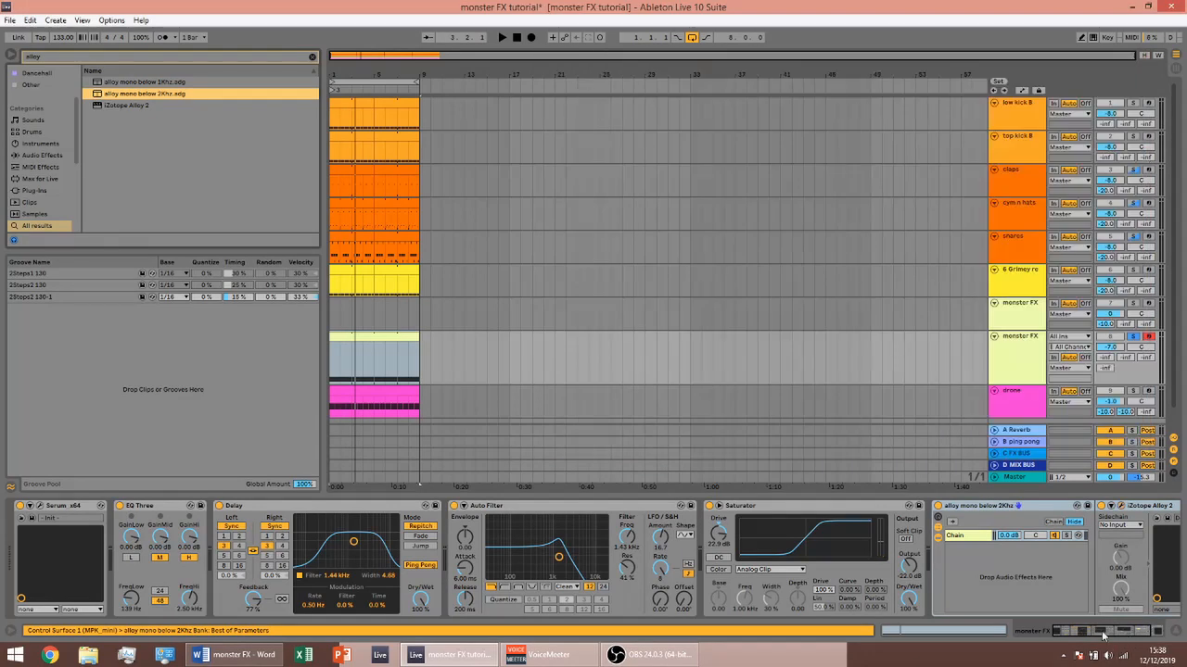
# Bring the iZotope Alloy 2 device into view, inspect its multiband exciter settings, and close the plug-in window
pyautogui.click(1103, 633)
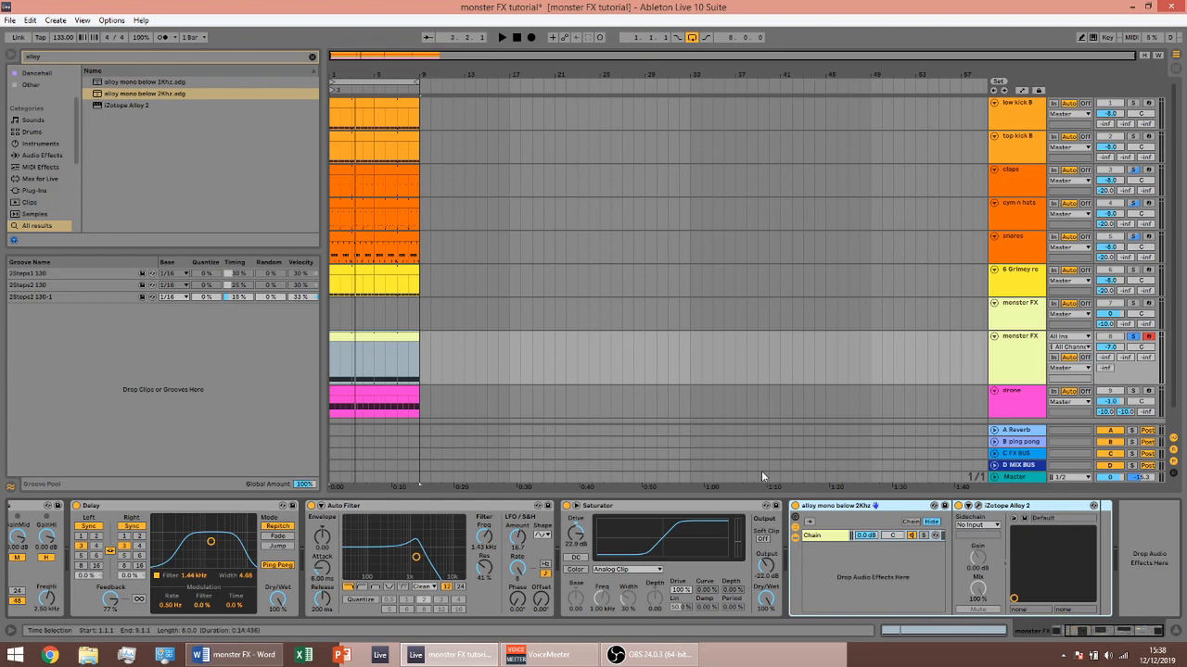
pyautogui.click(977, 506)
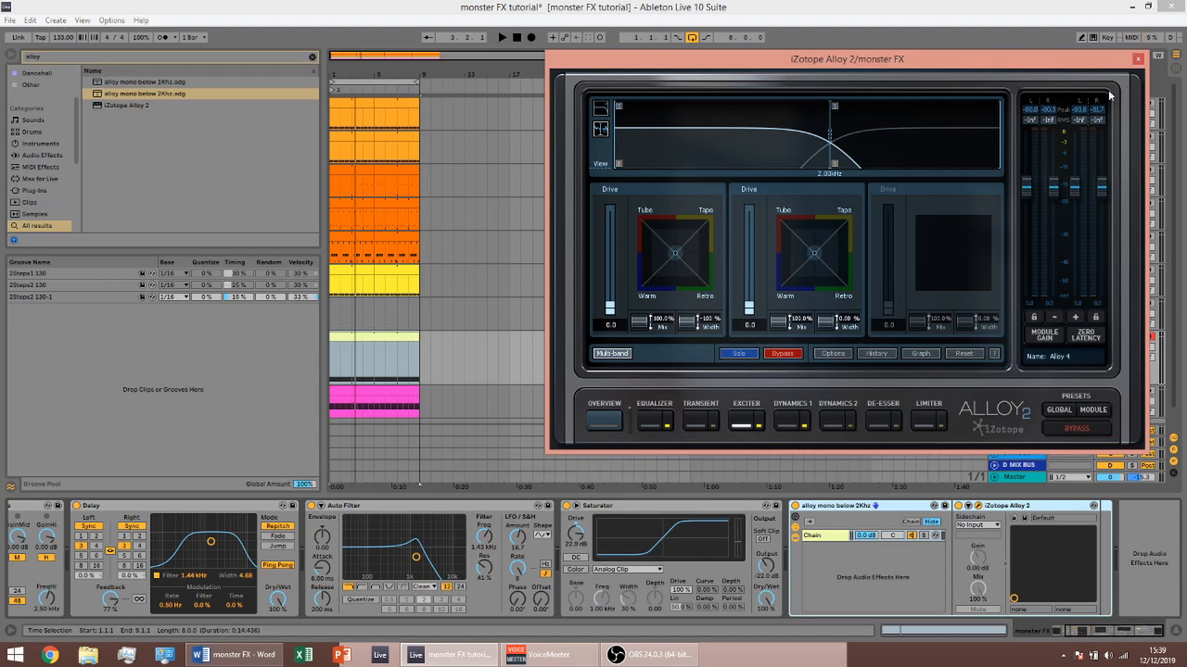
pyautogui.click(1138, 60)
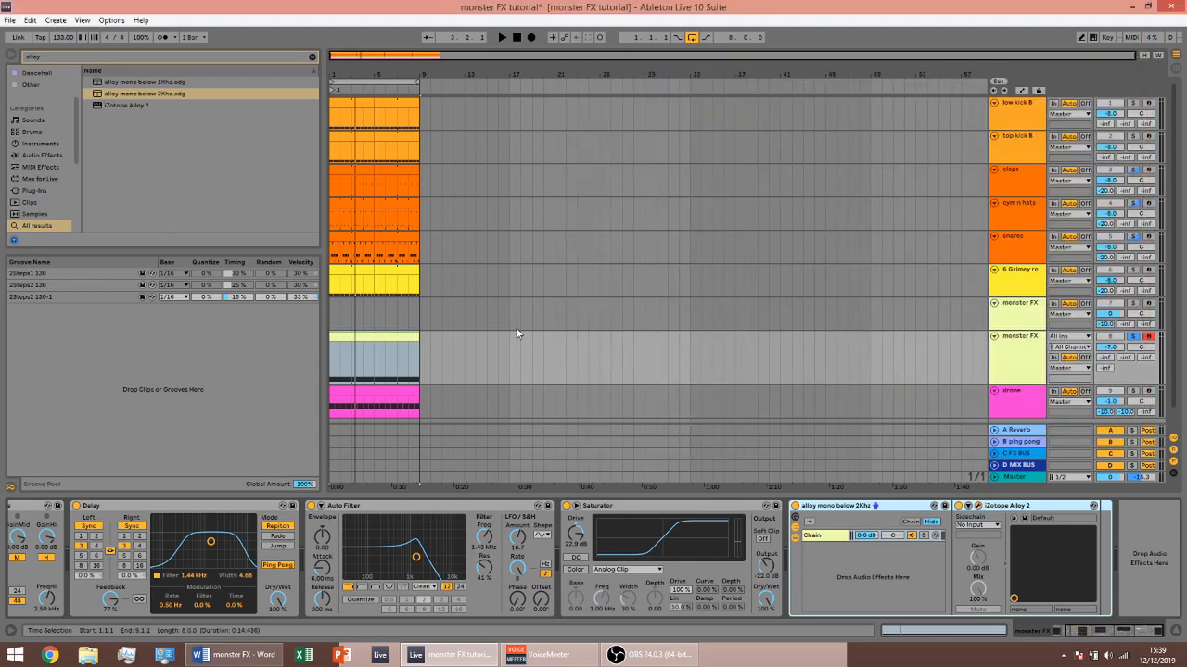
# Compare the sound with the alloy mono below 2Khz rack bypassed and active during playback
pyautogui.press('space')
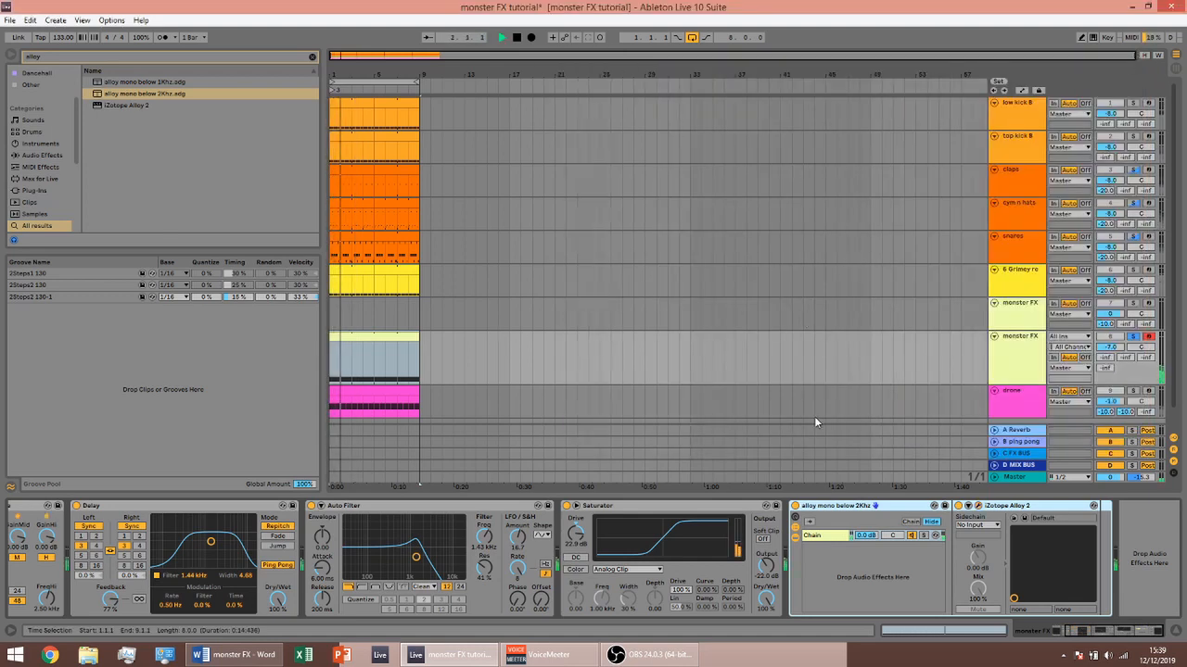
pyautogui.click(795, 506)
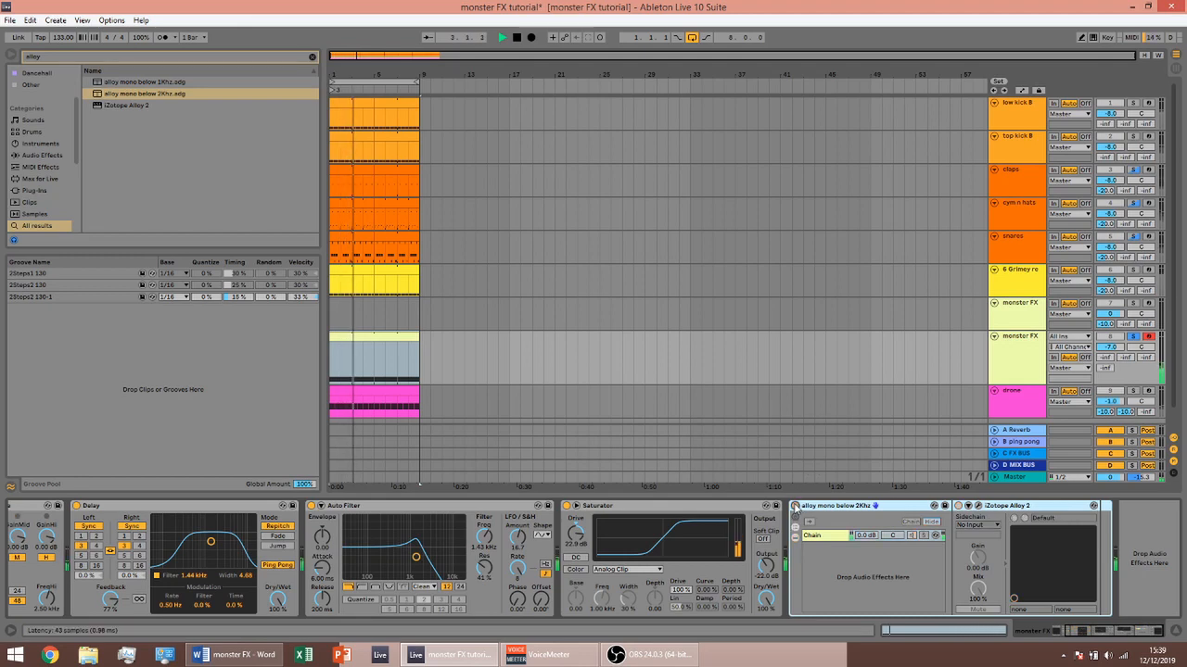
pyautogui.click(794, 506)
pyautogui.press('space')
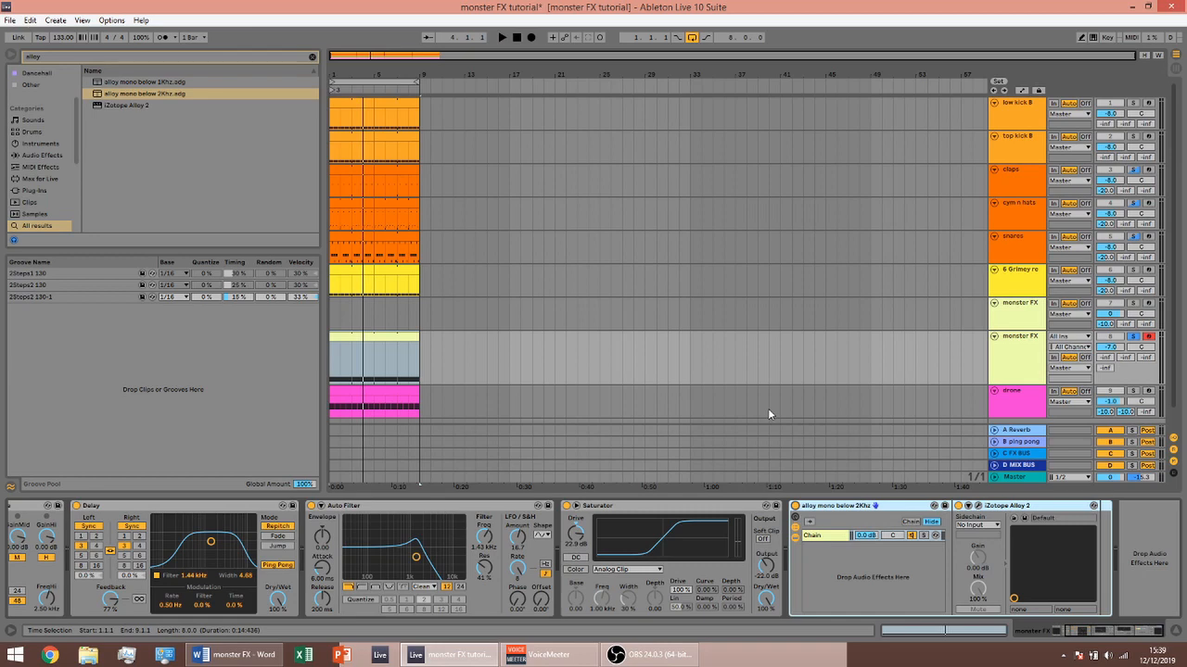
# Search for eq, add EQ Eight at the end of the monster FX chain, and apply a low cut at about 346 Hz
pyautogui.press('space')
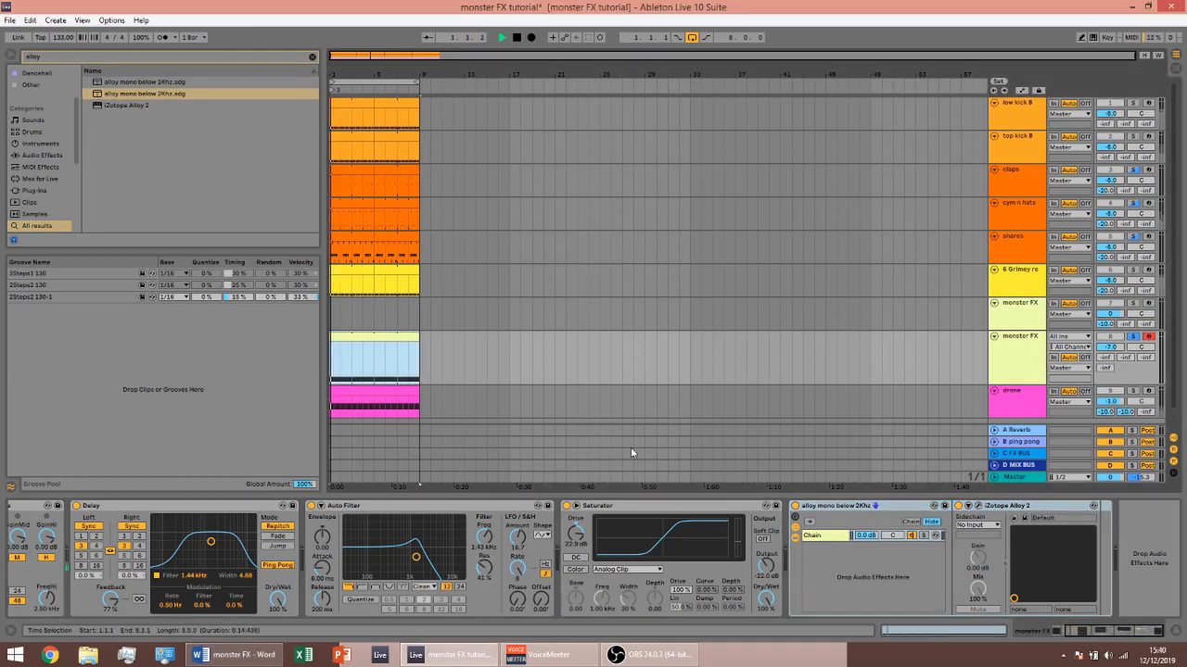
pyautogui.write('a')
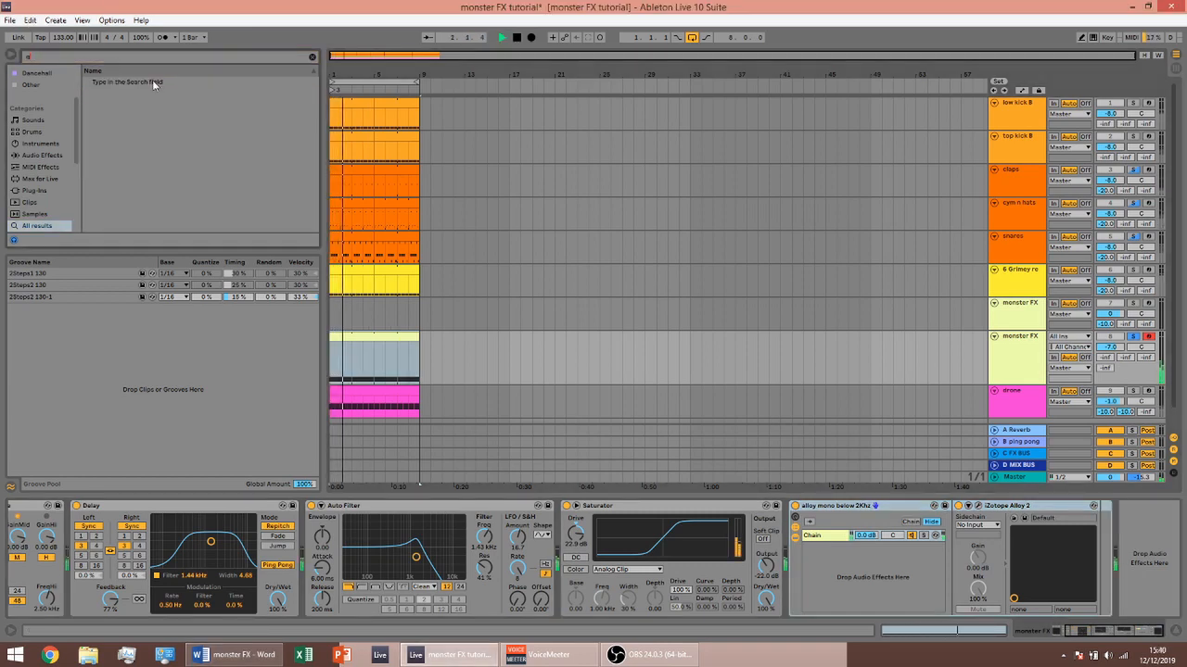
pyautogui.write('q')
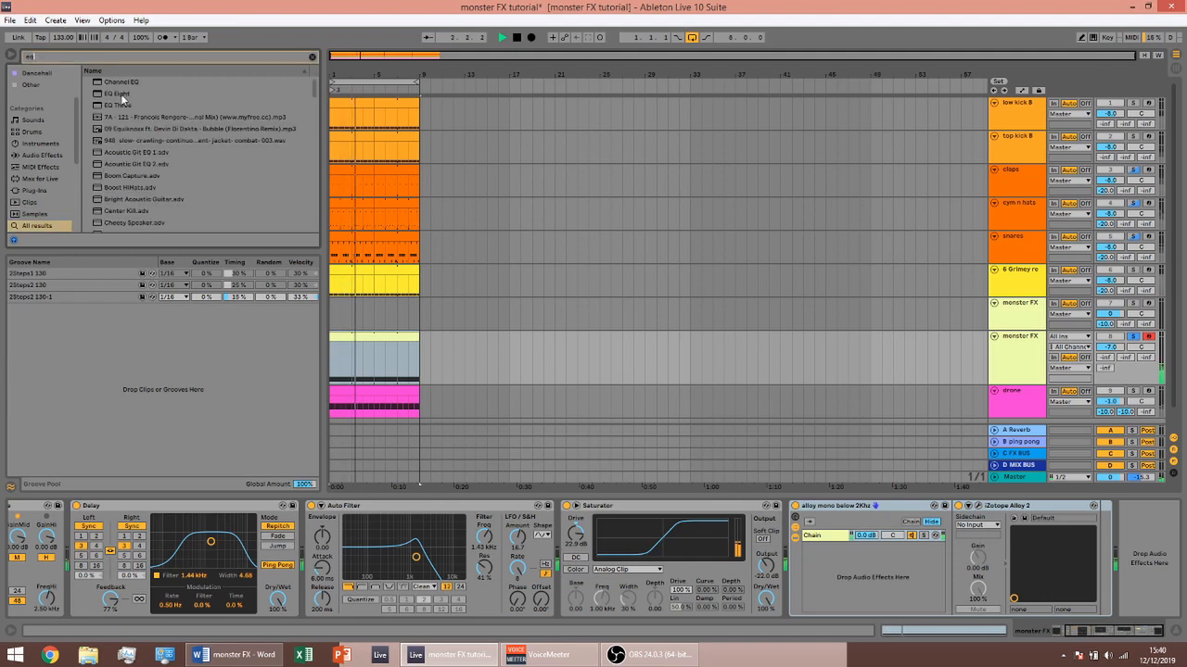
pyautogui.click(119, 96)
pyautogui.moveTo(1112, 527); pyautogui.dragTo(1148, 567)
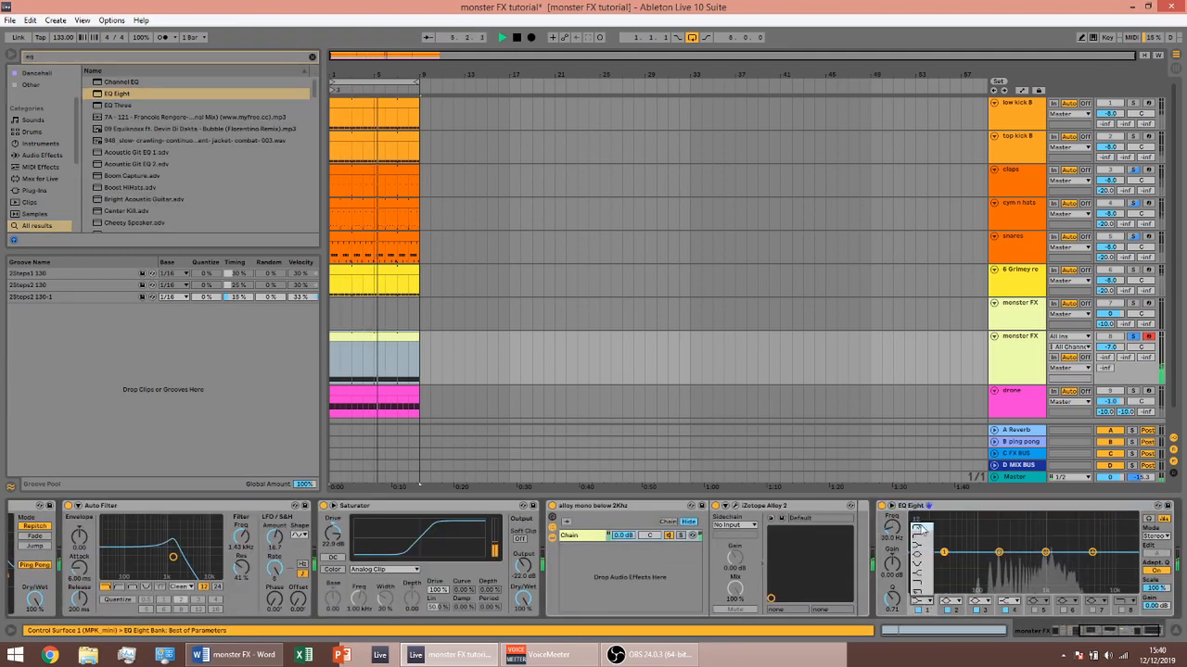
pyautogui.click(919, 535)
pyautogui.moveTo(944, 559); pyautogui.dragTo(1014, 561)
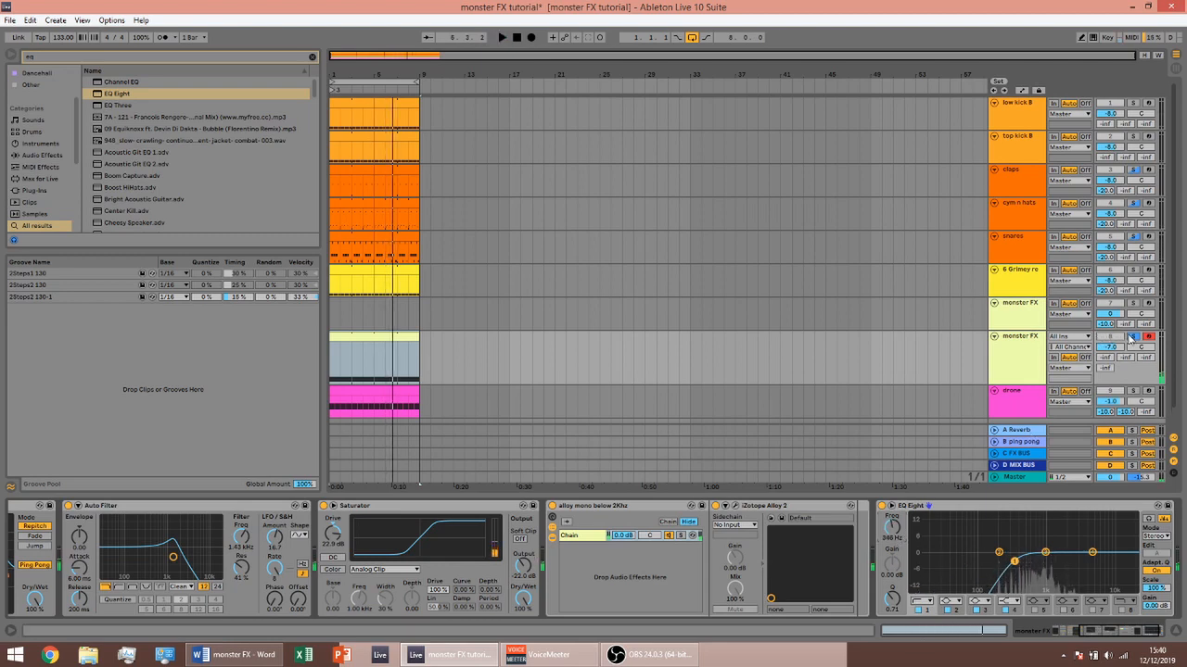
# Play the full mix with the monster FX track unsoloed and raise its volume to -3.4 dB
pyautogui.press('space')
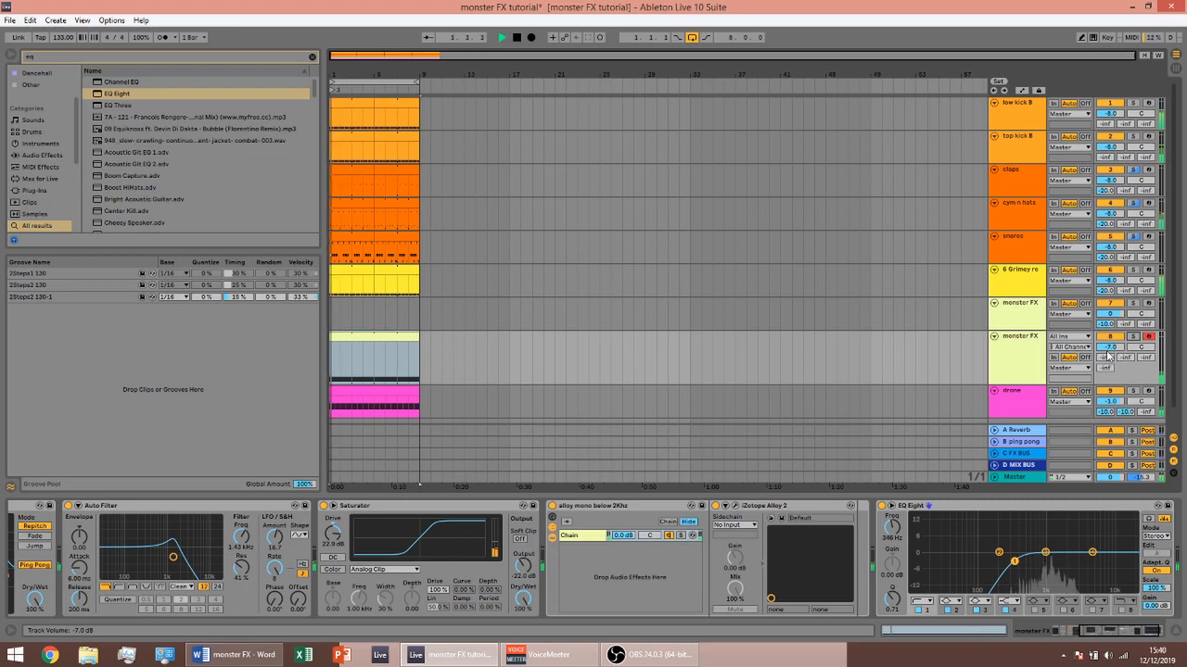
pyautogui.moveTo(1110, 348); pyautogui.dragTo(1111, 331)
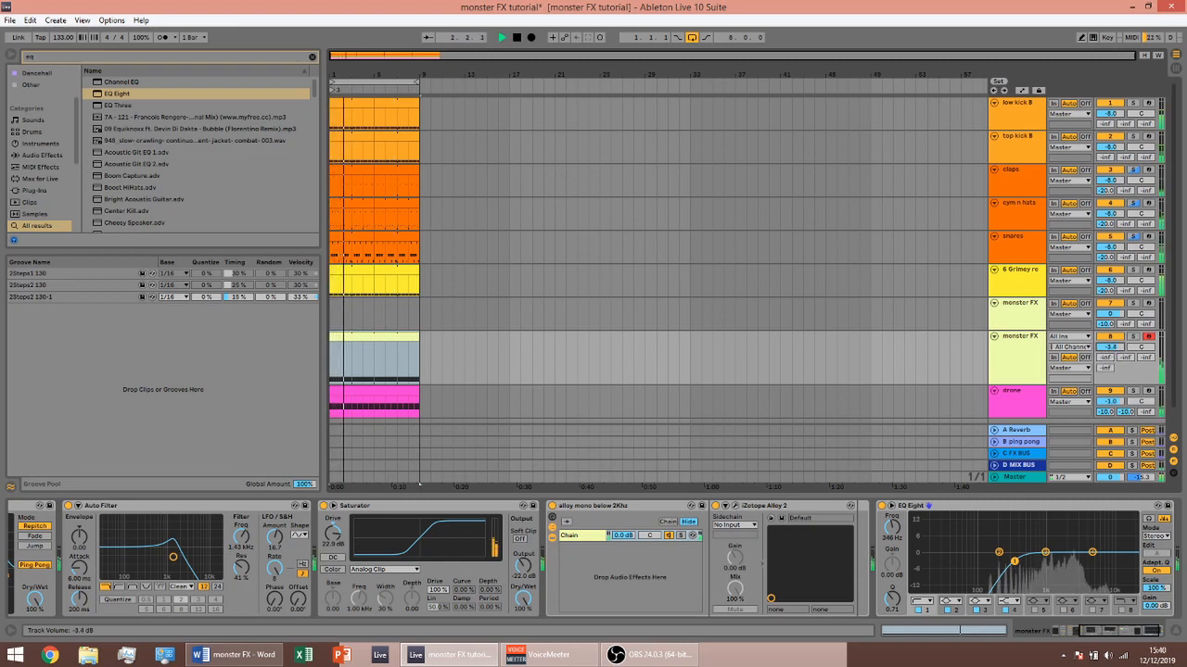
# Lower Delay's filter frequency to about 1.16 kHz and set Saturator's dry/wet to 96.8%
pyautogui.moveTo(1092, 634); pyautogui.dragTo(1098, 636)
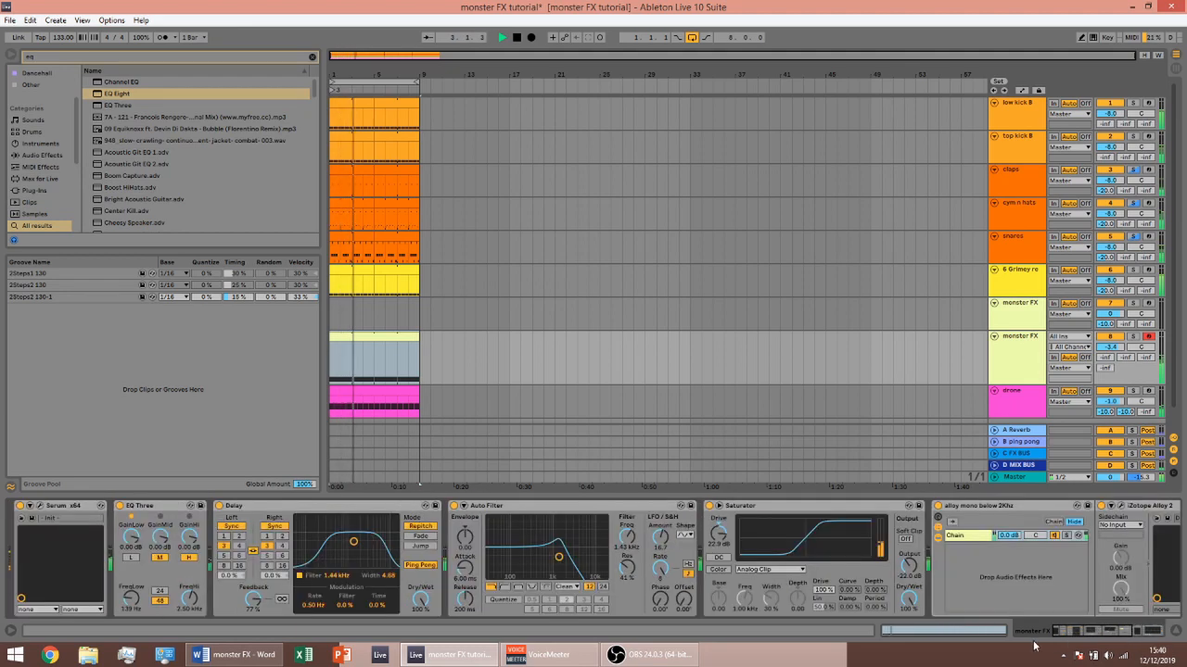
pyautogui.hscroll(-5, 547, 579)
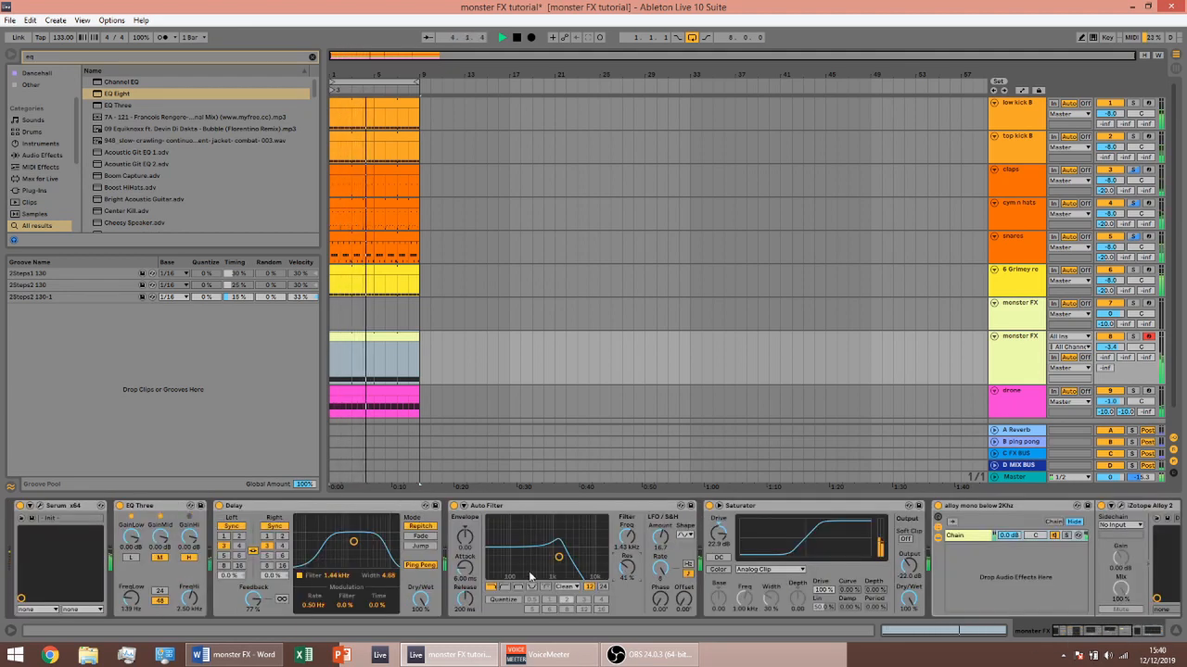
pyautogui.moveTo(339, 577); pyautogui.dragTo(339, 583)
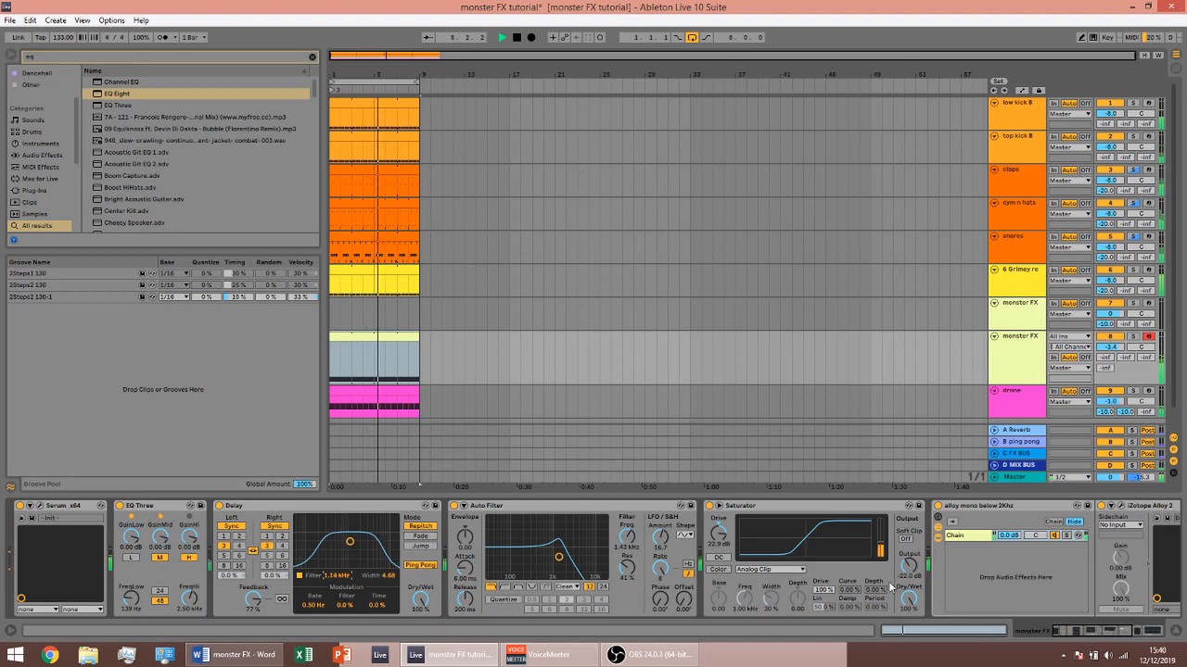
pyautogui.moveTo(909, 599); pyautogui.dragTo(908, 603)
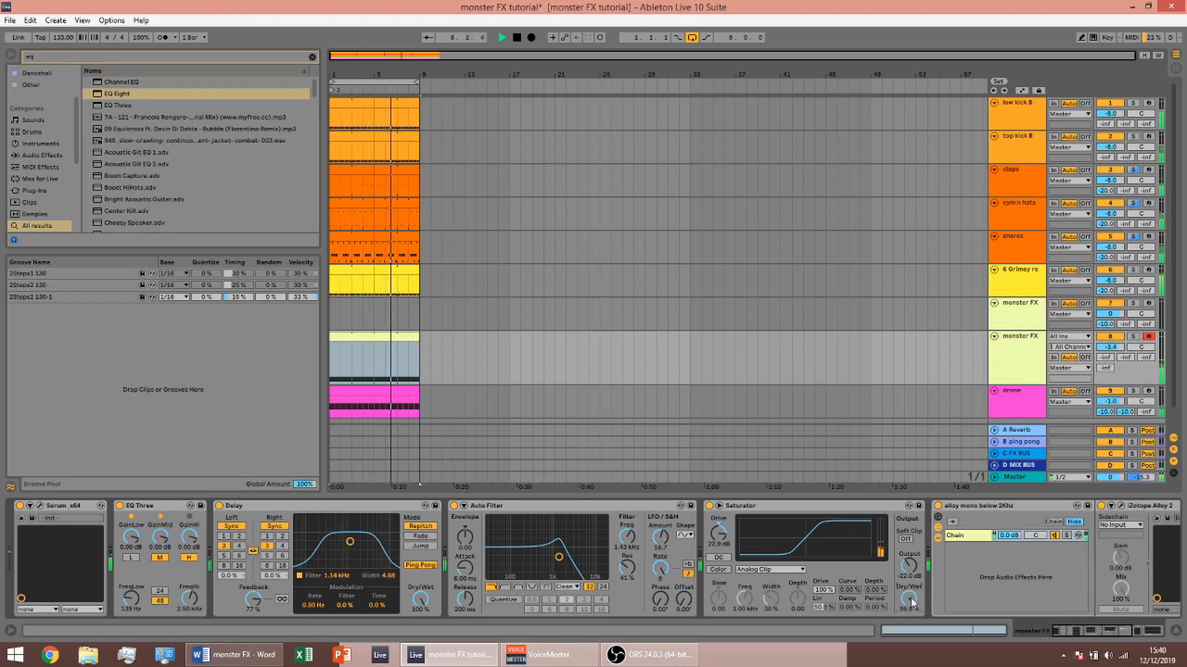
# Set EQ Eight's output gain to 5.44 dB and raise the monster FX track's A Reverb send to -9.4 dB
pyautogui.click(1097, 636)
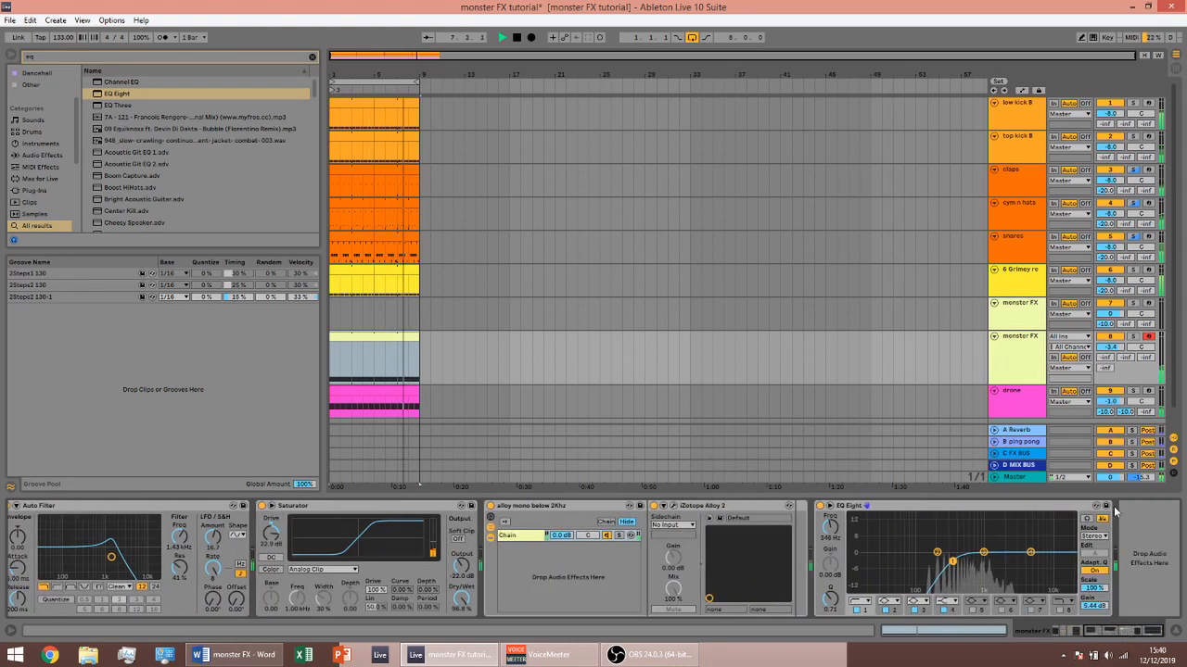
pyautogui.press('space')
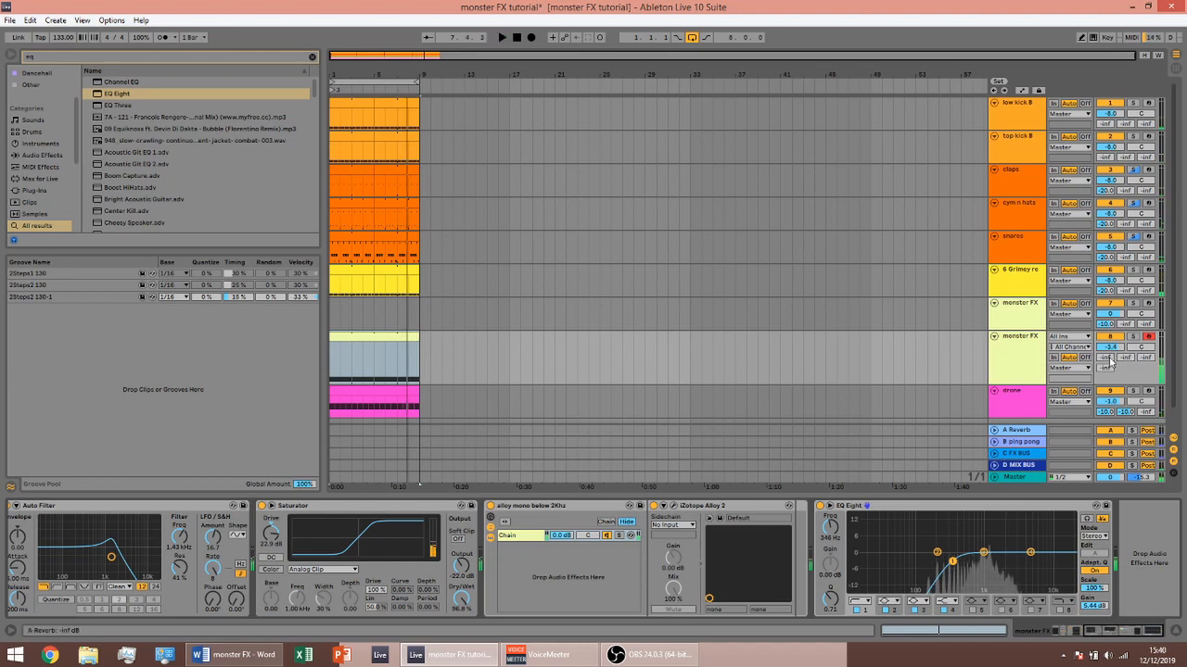
pyautogui.press('space')
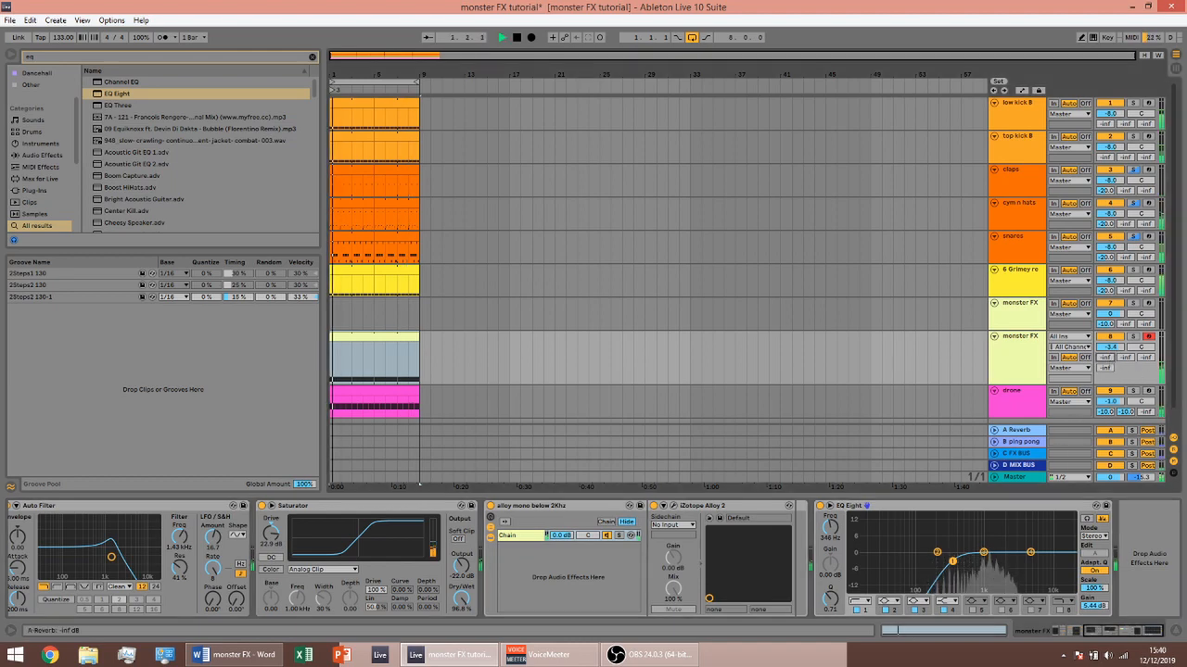
pyautogui.moveTo(1110, 359); pyautogui.dragTo(1110, 287)
pyautogui.moveTo(1105, 358); pyautogui.dragTo(1105, 377)
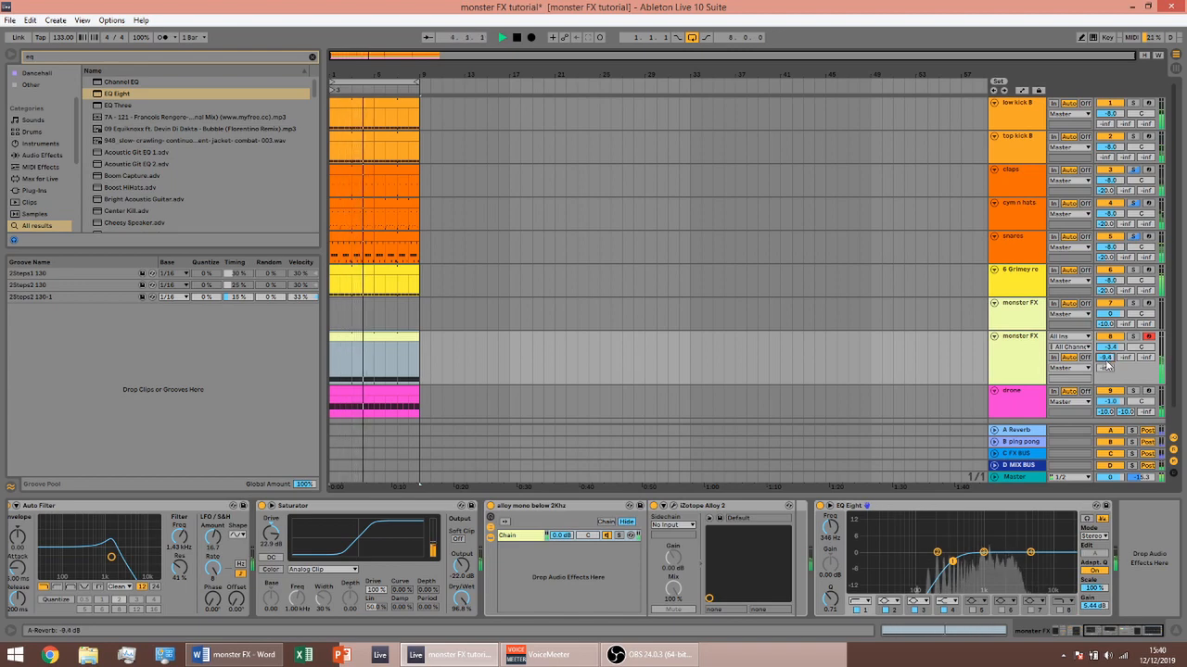
pyautogui.click(1043, 367)
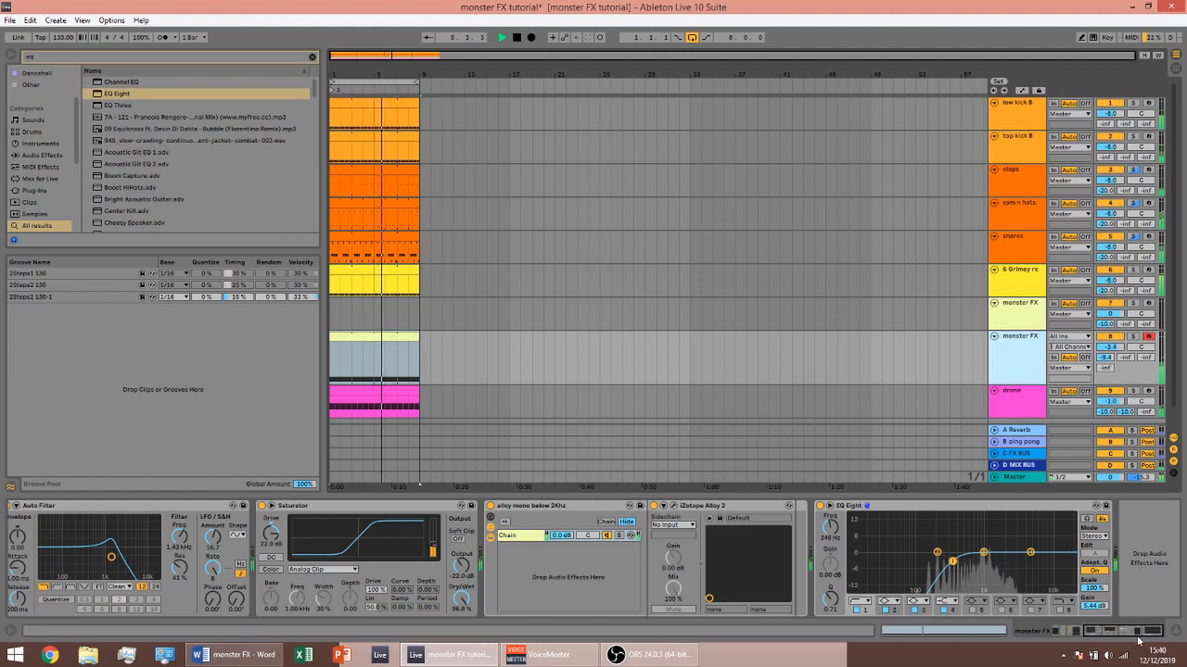
# Review the effects chain during playback, lower the monster FX track volume to -5.4 dB, and stop playback
pyautogui.moveTo(1132, 631); pyautogui.dragTo(1089, 632)
pyautogui.scroll(-2, 763, 361)
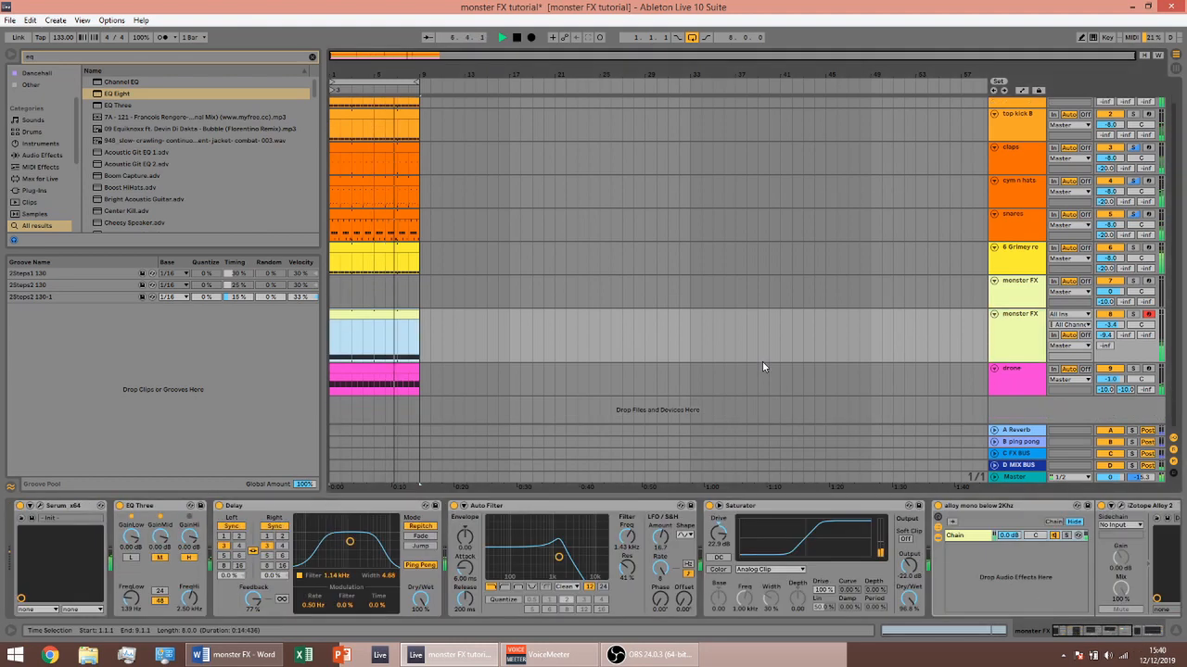
pyautogui.scroll(2, 763, 362)
pyautogui.moveTo(1116, 348); pyautogui.dragTo(1118, 354)
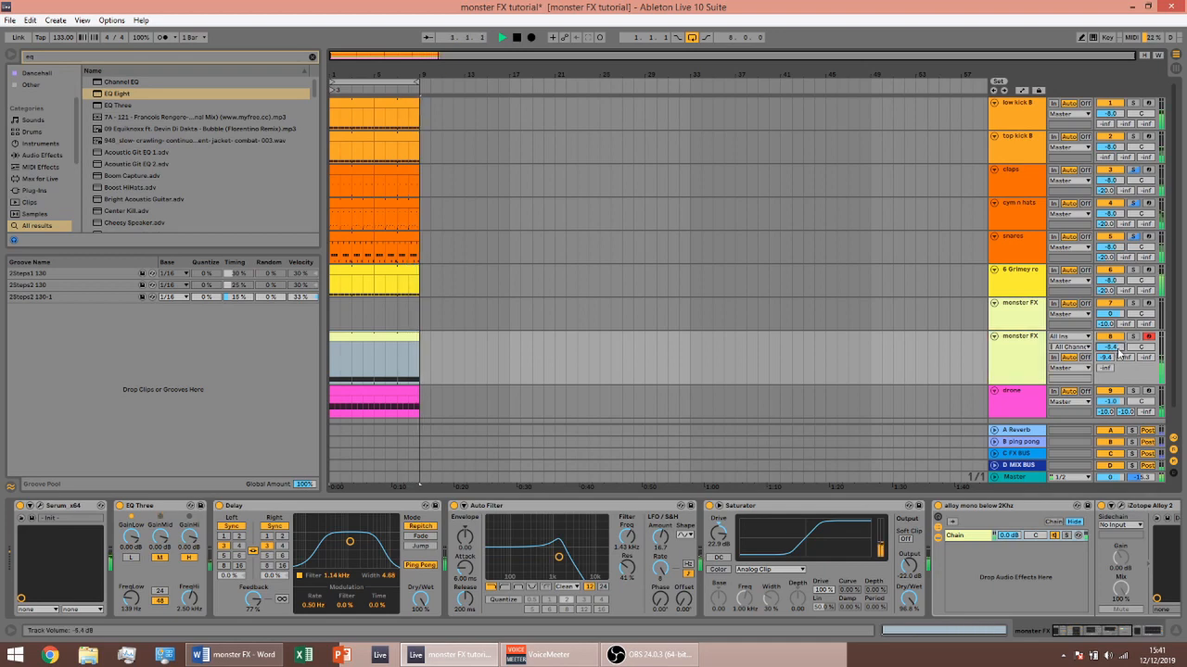
pyautogui.press('space')
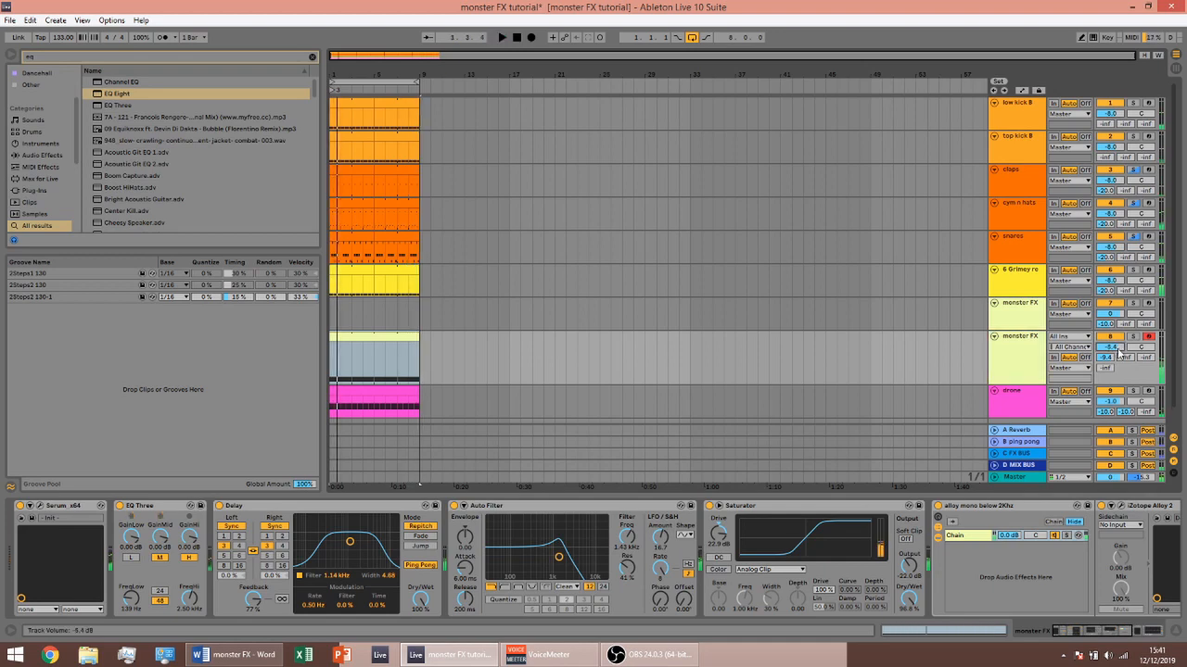